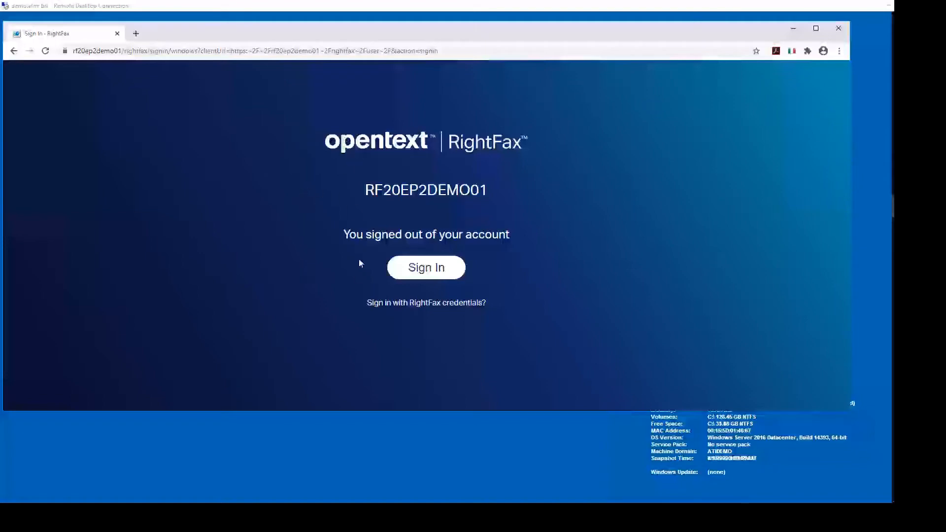
Step: Sign back in to FaxUtil Web so the Main folder's 286-item fax list shows
click(426, 272)
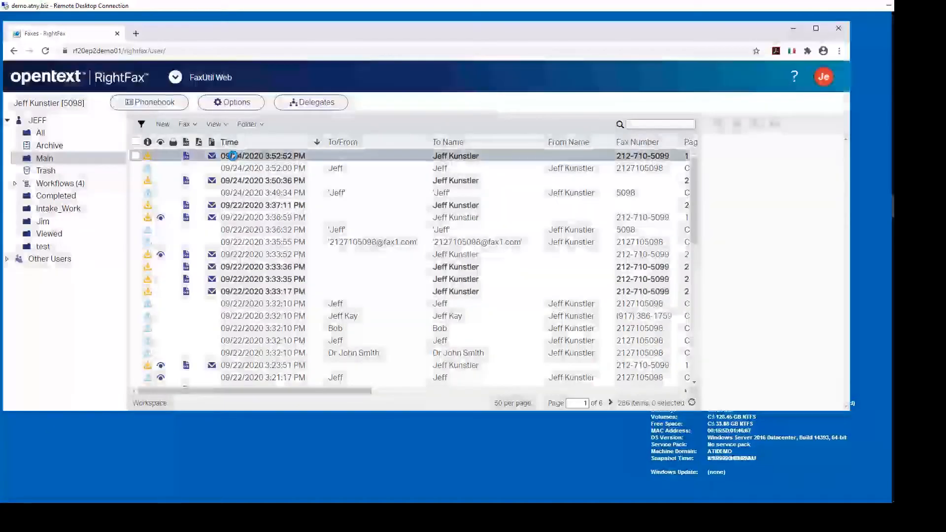
Step: Open the 09/24/2020 3:52:52 PM received fax upright at 30% zoom and scroll to its bottom
double_click(234, 159)
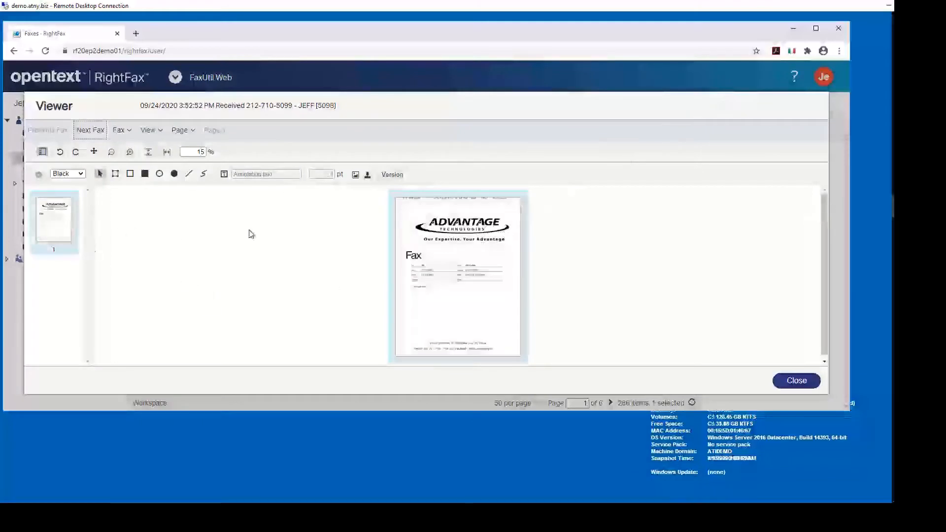
click(75, 152)
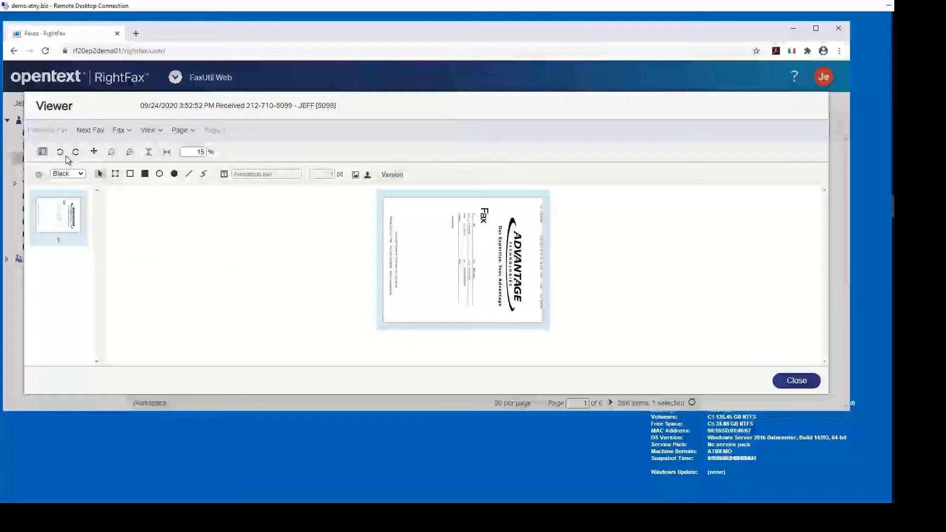
click(61, 154)
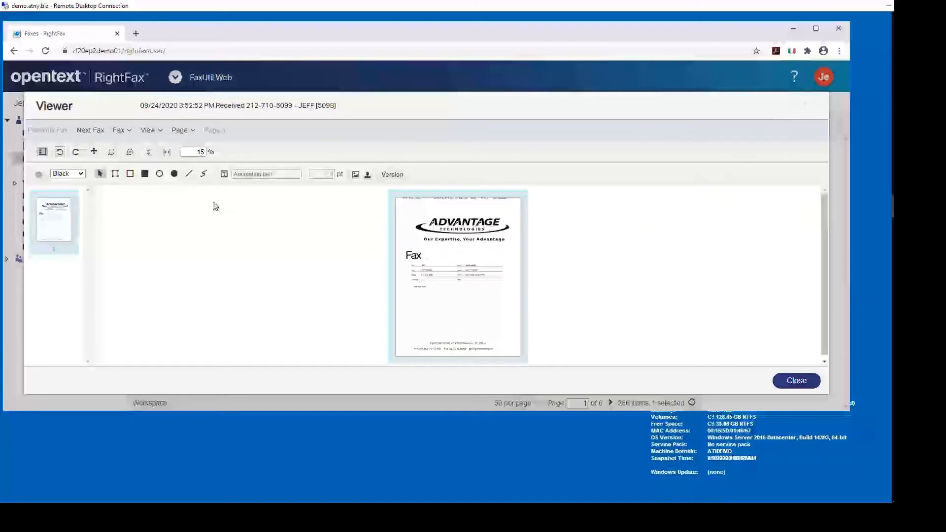
click(131, 154)
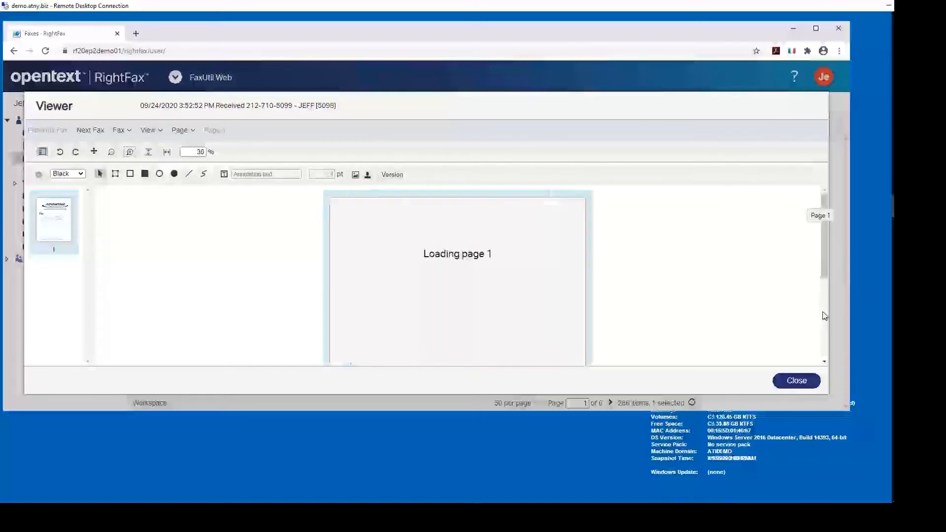
scroll(825, 316, down, 3)
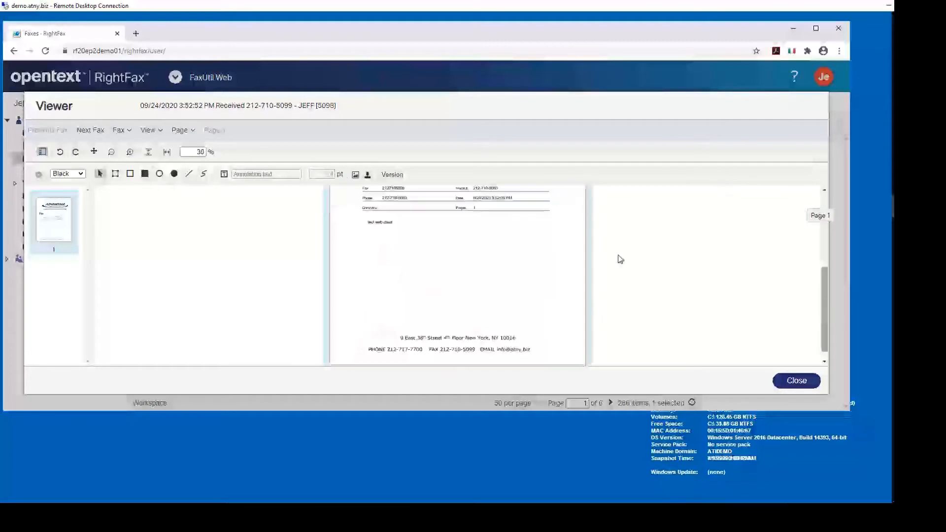
Step: Stamp the first handwritten signature onto the lower fax page, then close the viewer saving it
click(367, 176)
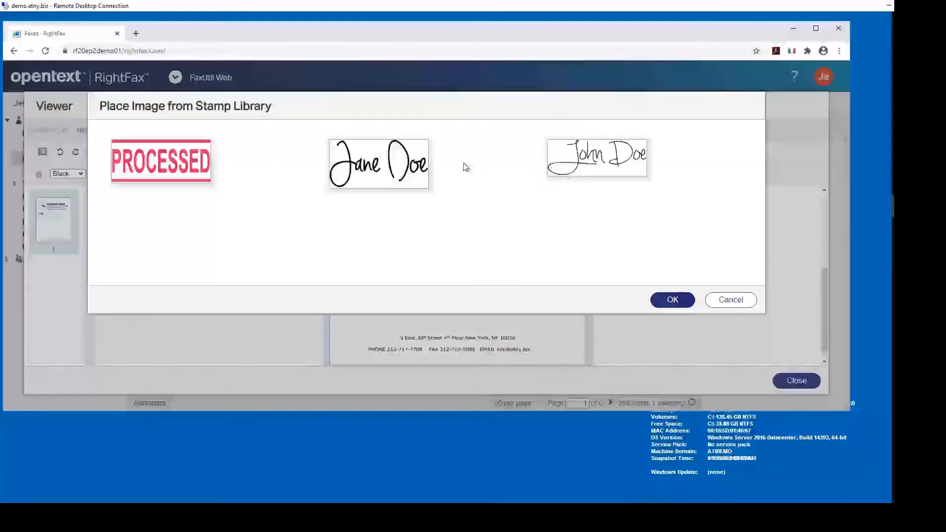
click(380, 158)
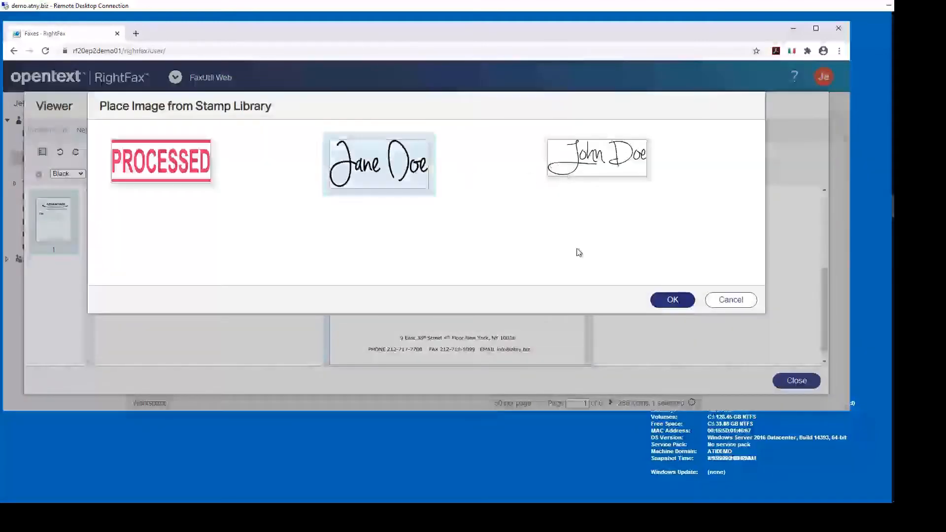
click(672, 300)
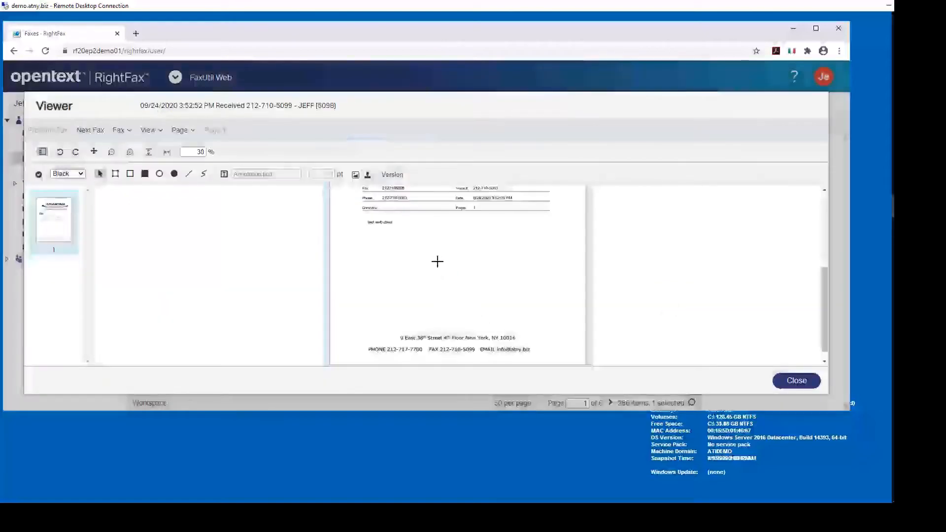
mouse_move(437, 261)
mouse_down()
mouse_move(475, 285)
mouse_move(525, 293)
mouse_up()
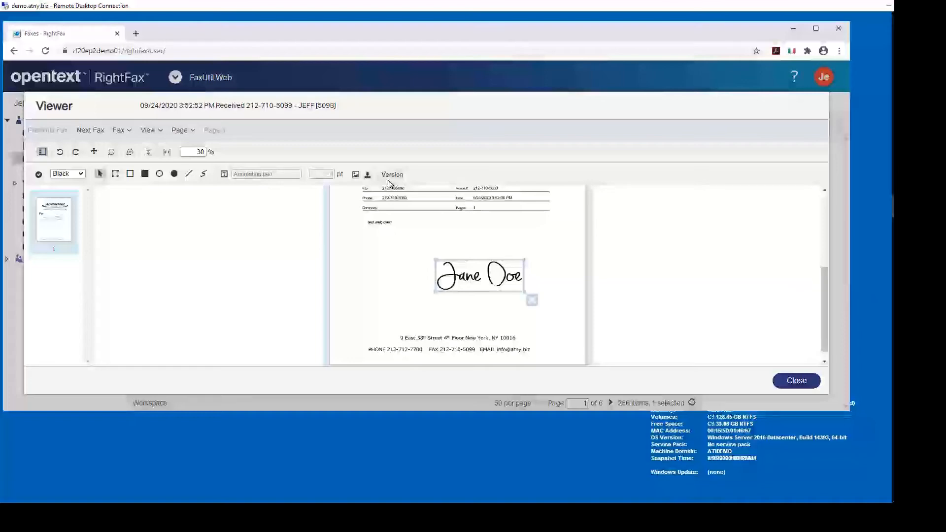
click(789, 386)
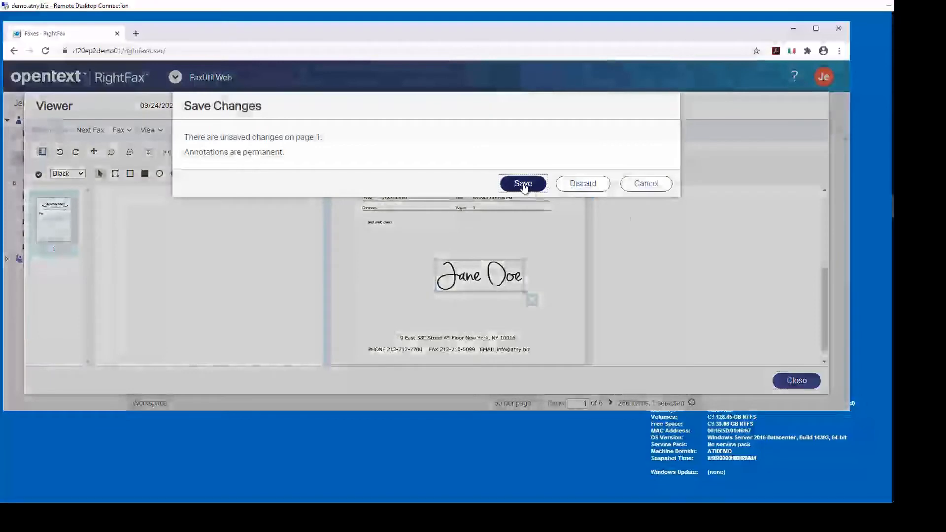
click(523, 187)
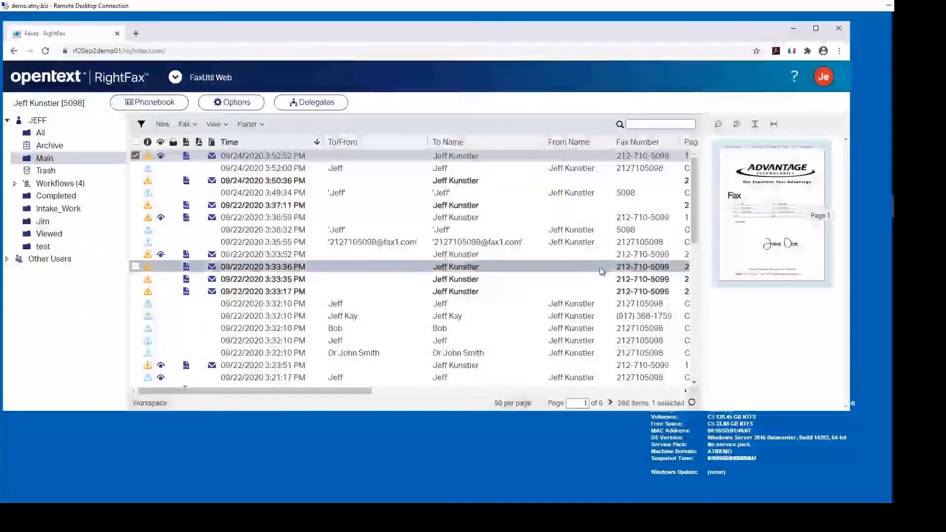
Step: Check the list's Status and billing columns, then preview the 15-page fax
click(557, 392)
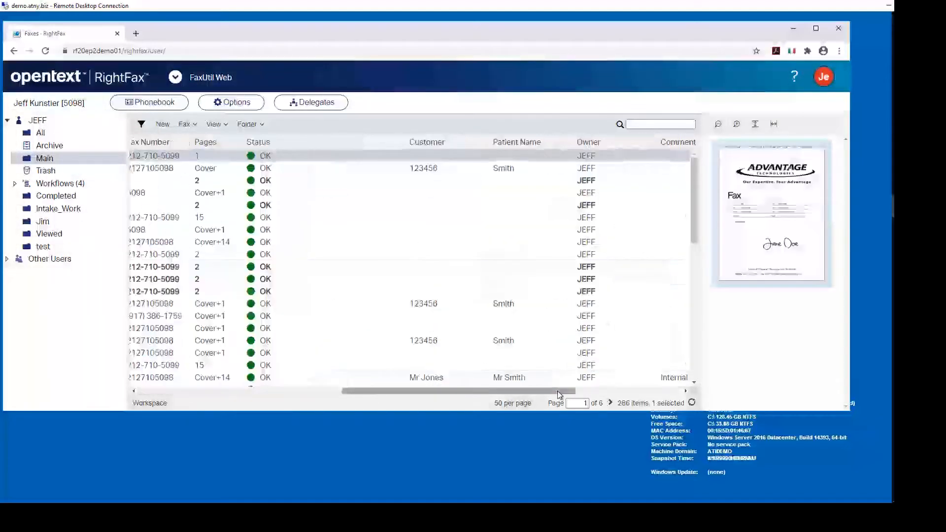
click(195, 219)
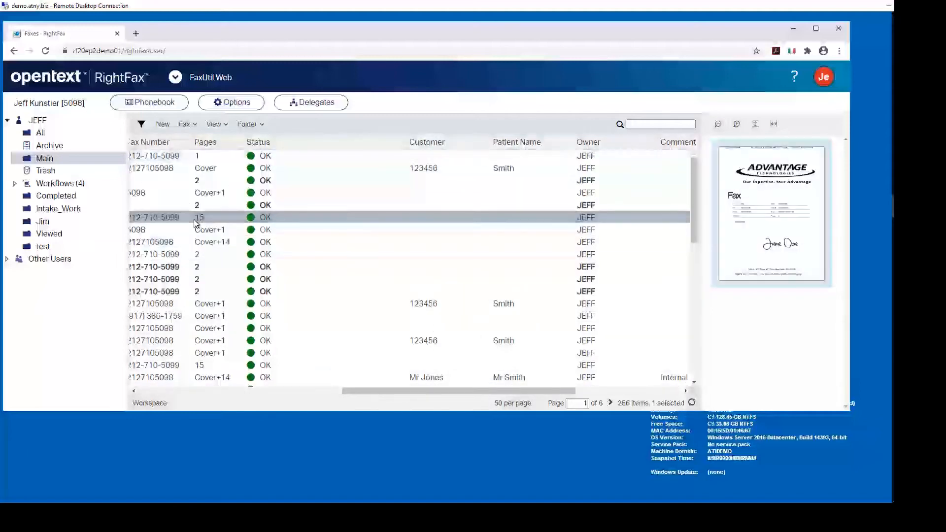
double_click(194, 220)
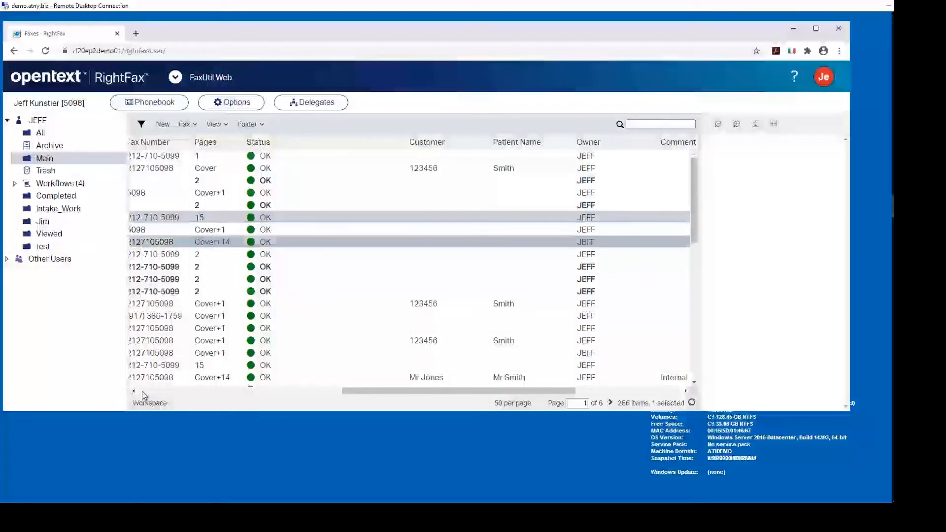
click(144, 392)
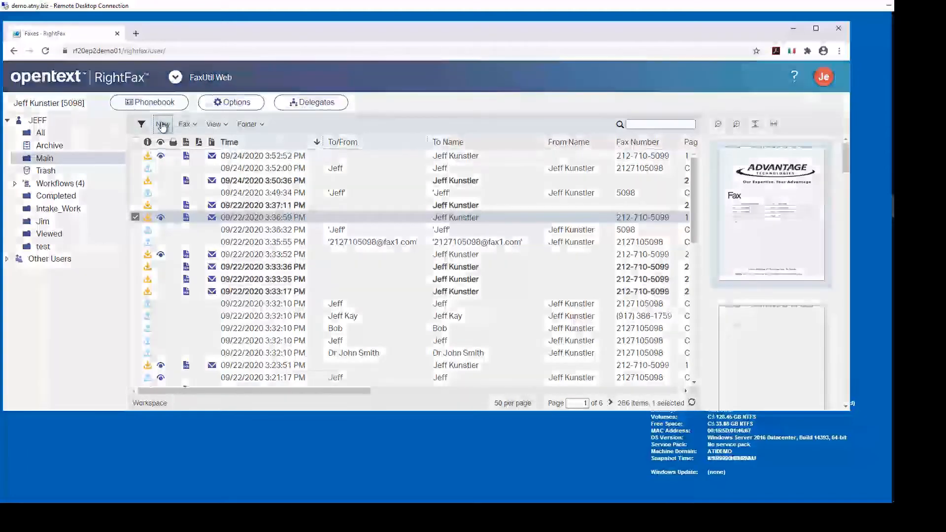
Step: Start a new fax addressed to the matching phonebook contact and show its full details
click(163, 125)
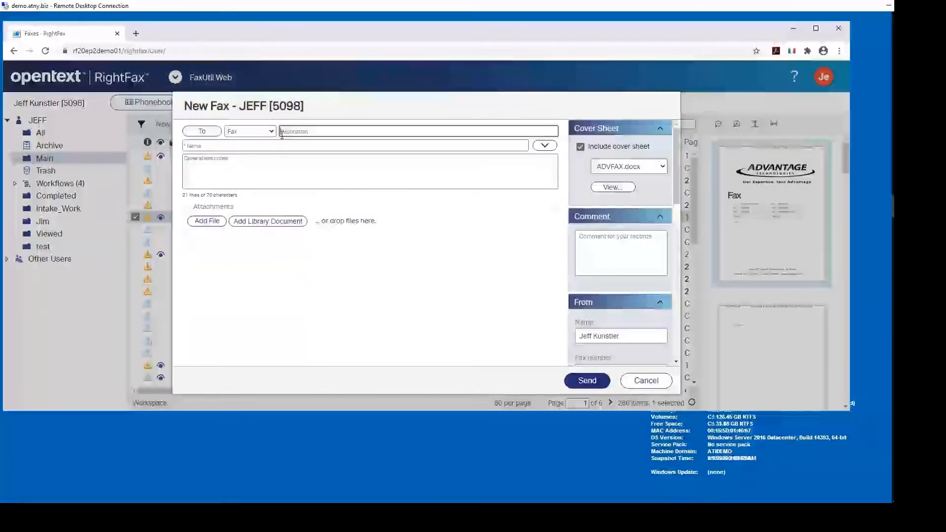
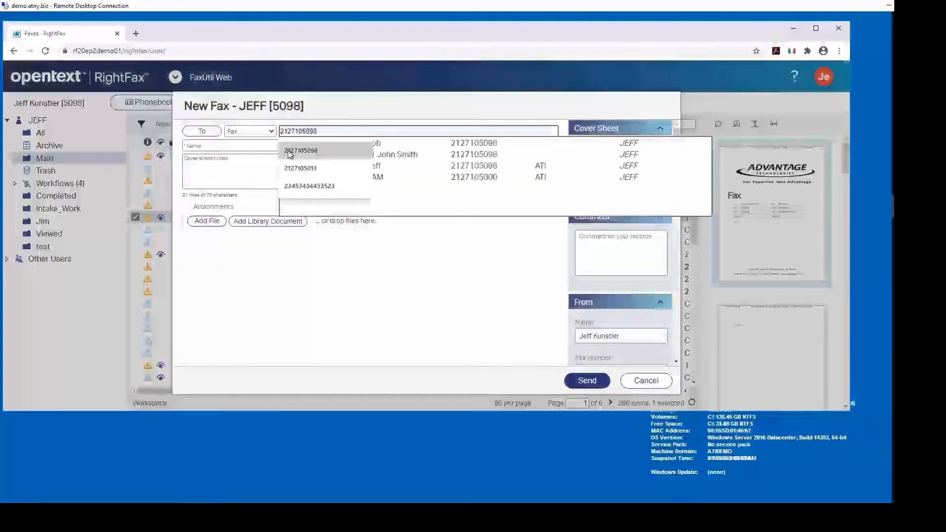
click(289, 151)
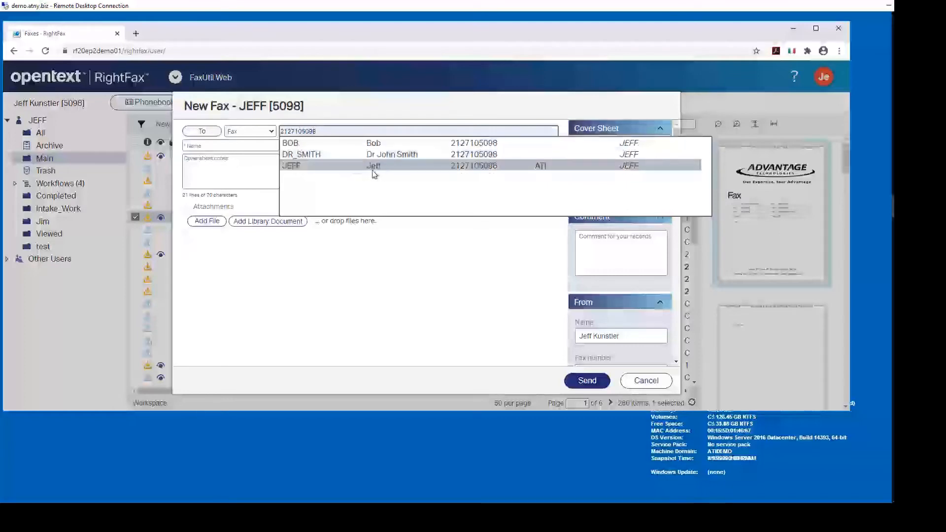
click(294, 168)
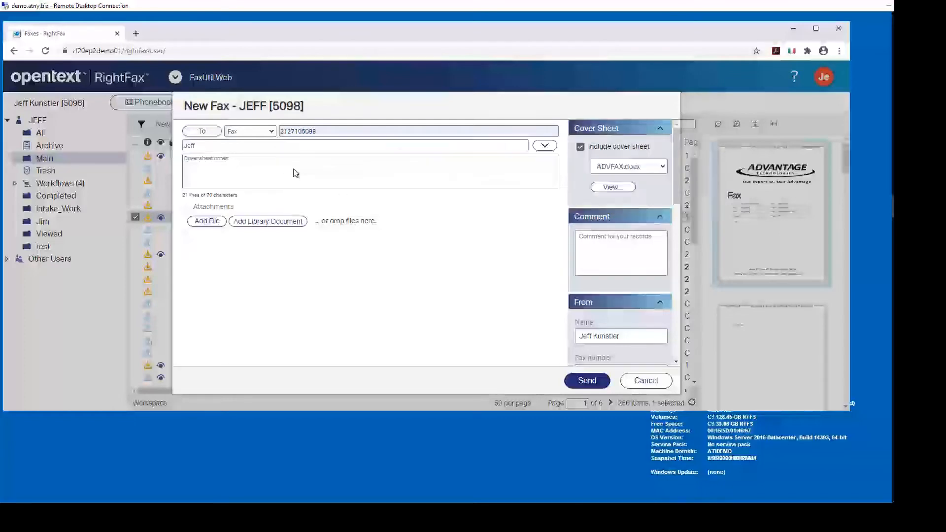
click(545, 147)
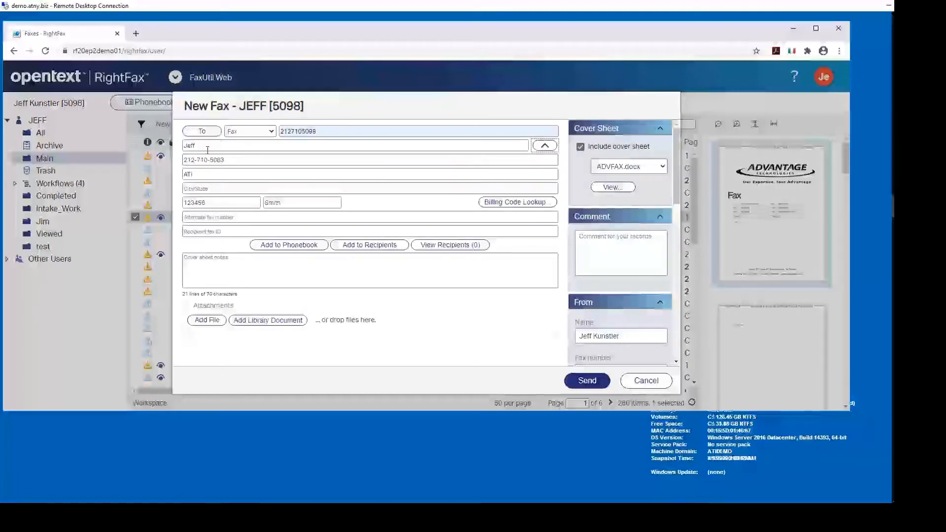
Step: Replace the billing codes with Customer 43 and a new patient name, keeping ADVFAX.docx as cover sheet
click(229, 176)
drag(210, 203, 165, 202)
key(BackSpace)
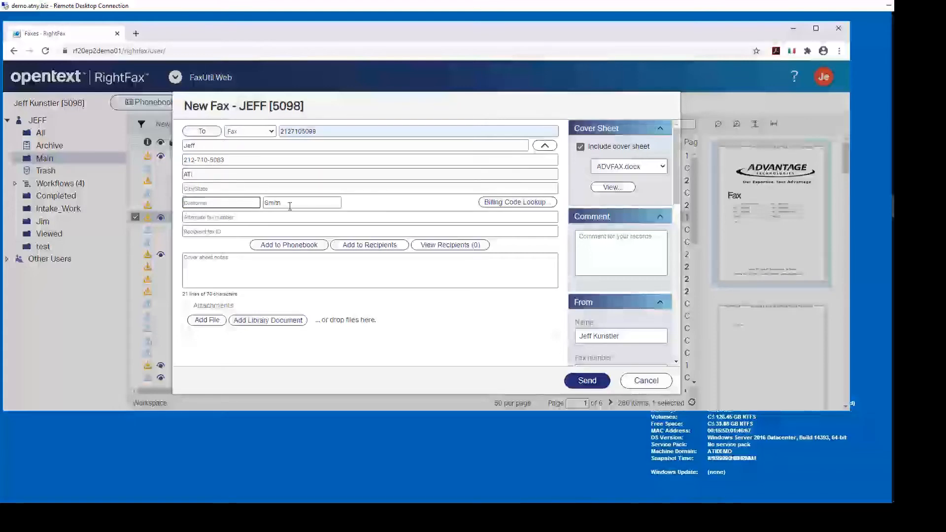
drag(290, 206, 217, 204)
key(BackSpace)
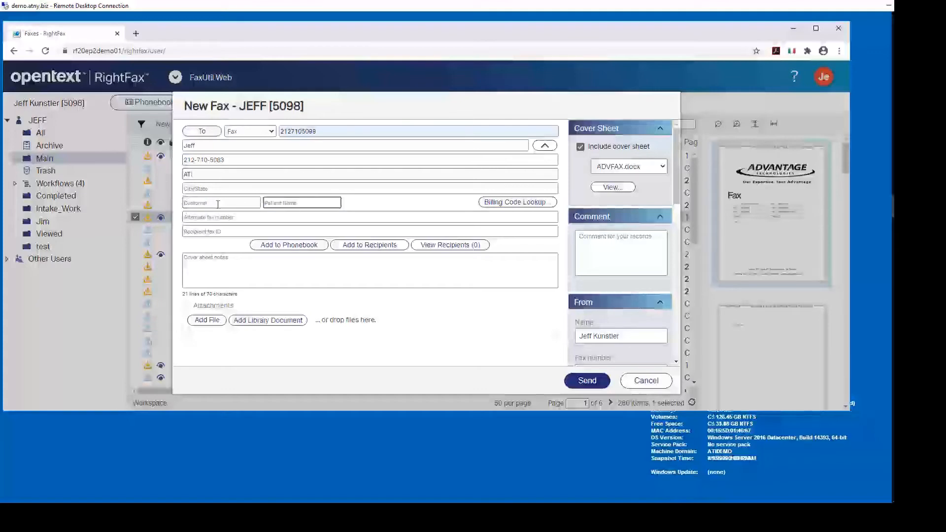
click(212, 204)
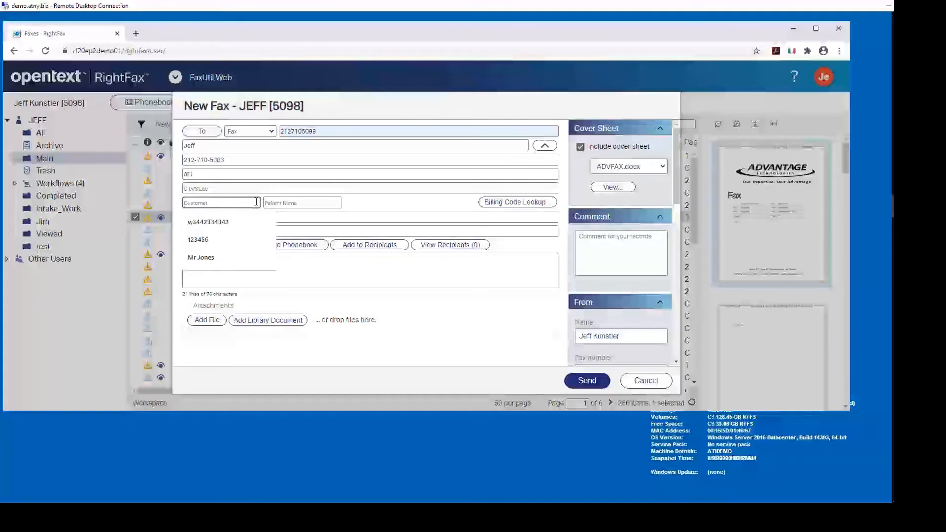
text(43234)
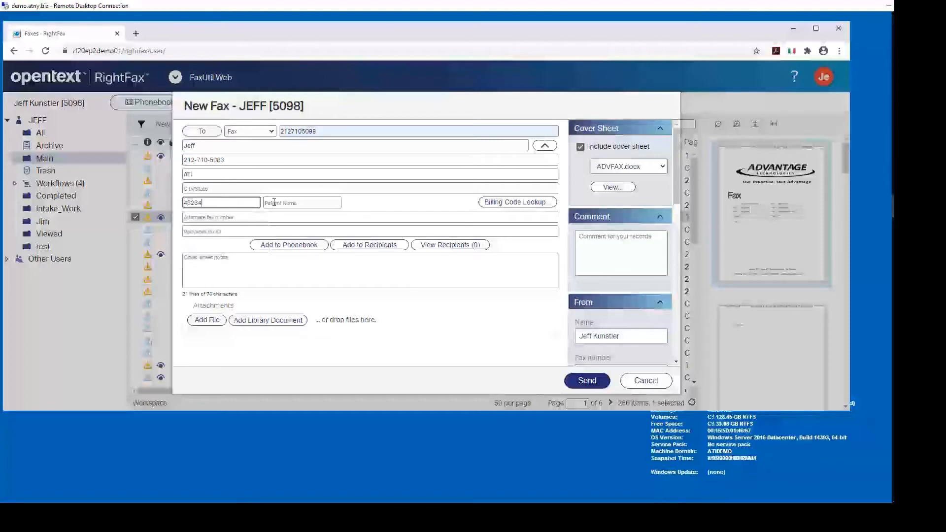
click(274, 202)
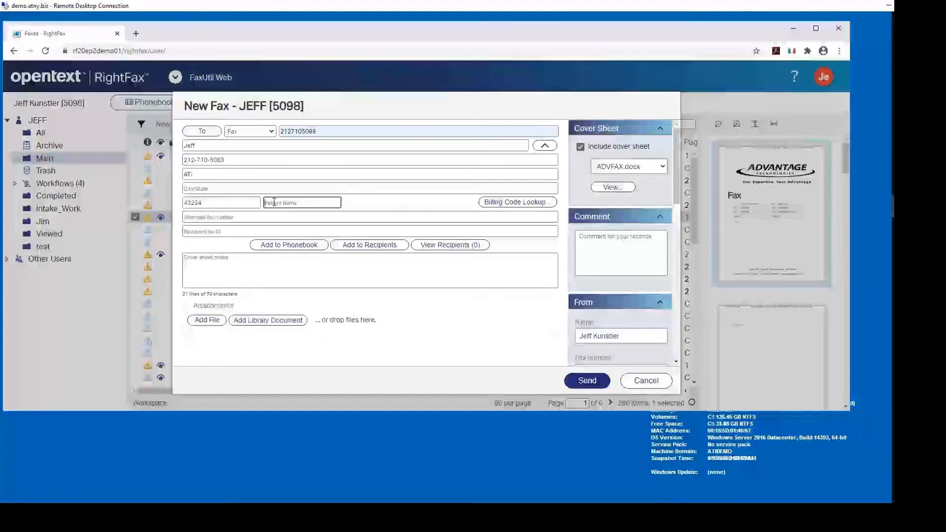
text(Mr Jones)
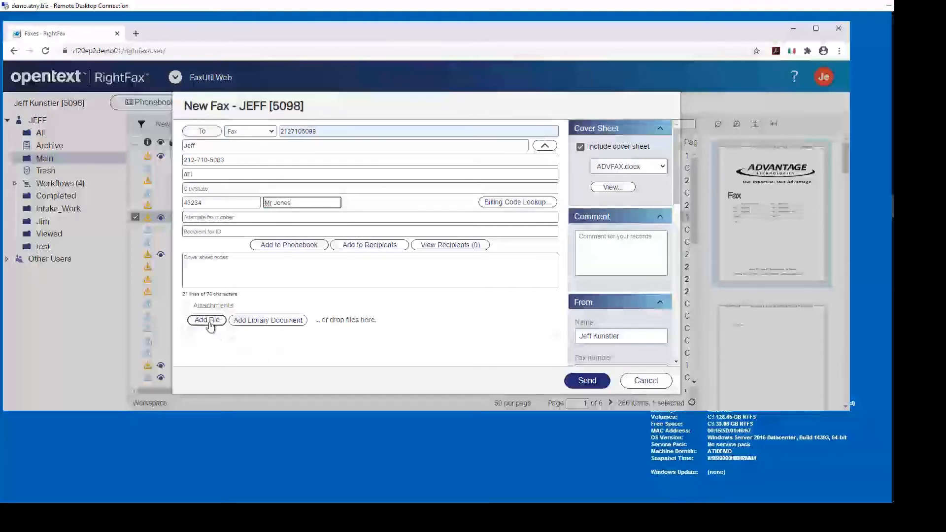
click(241, 321)
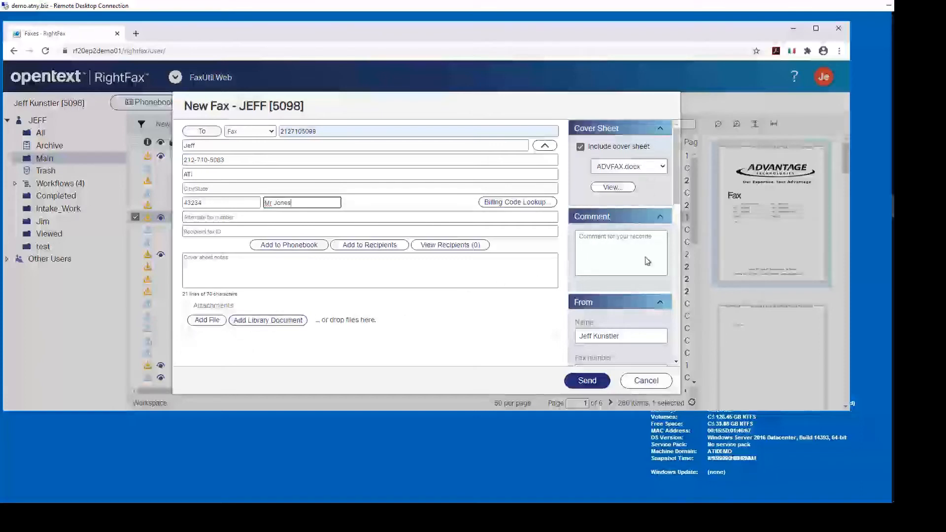
click(663, 167)
click(651, 179)
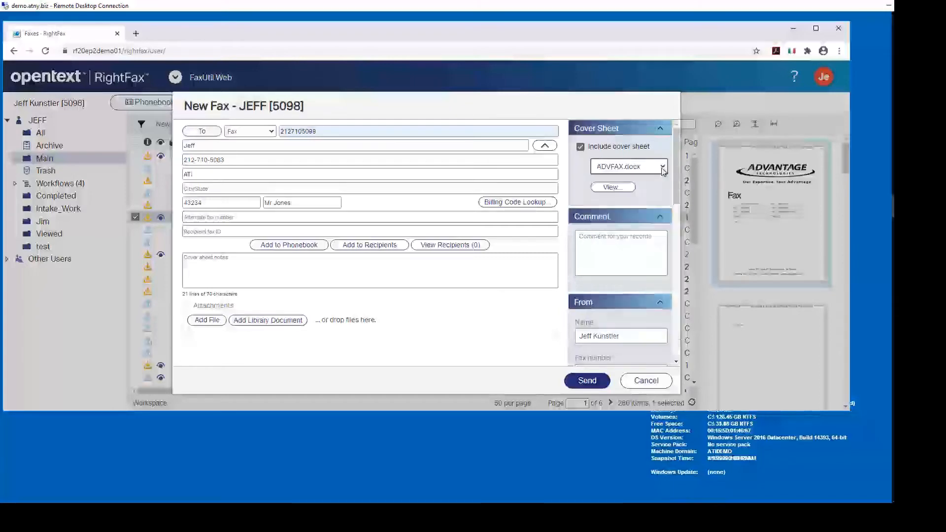
Step: Preview the ADVFAX cover sheet, turn on the COPY form overlay, and send the fax
click(622, 190)
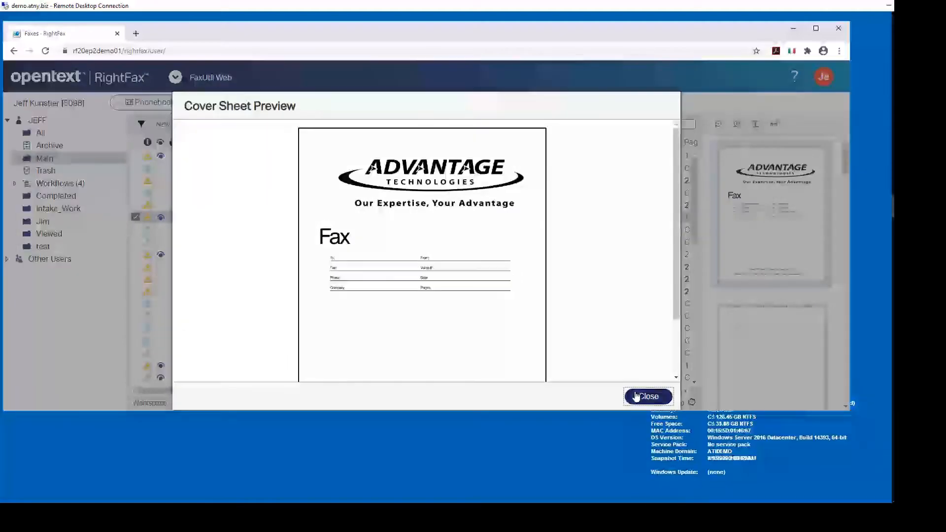
click(631, 396)
drag(675, 183, 675, 215)
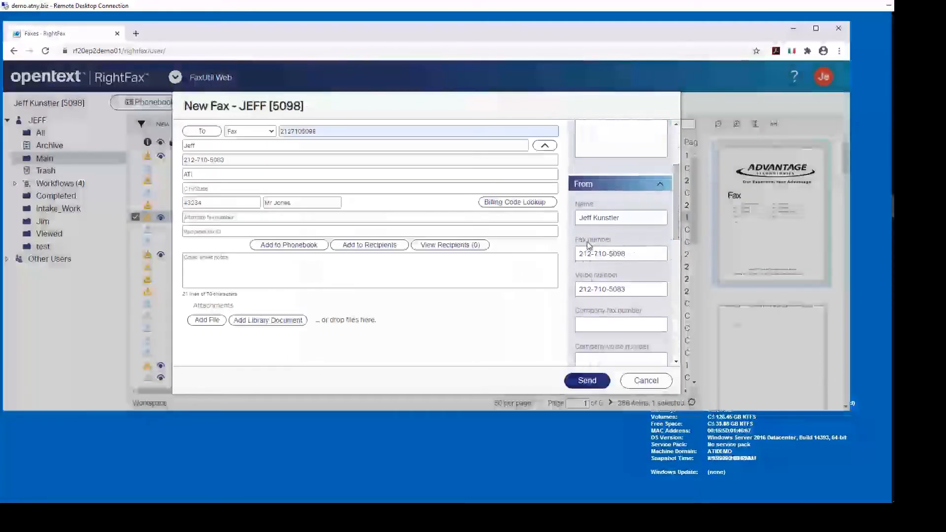
drag(678, 192, 675, 261)
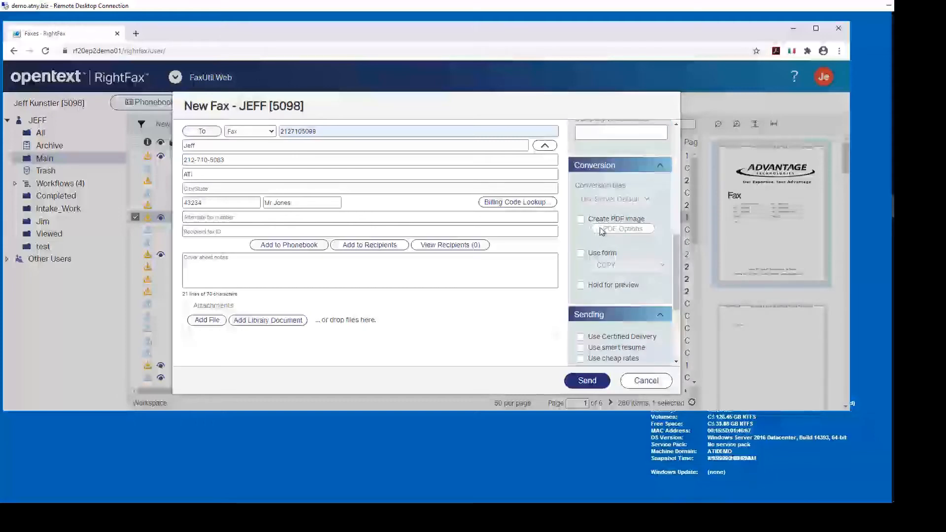
click(581, 255)
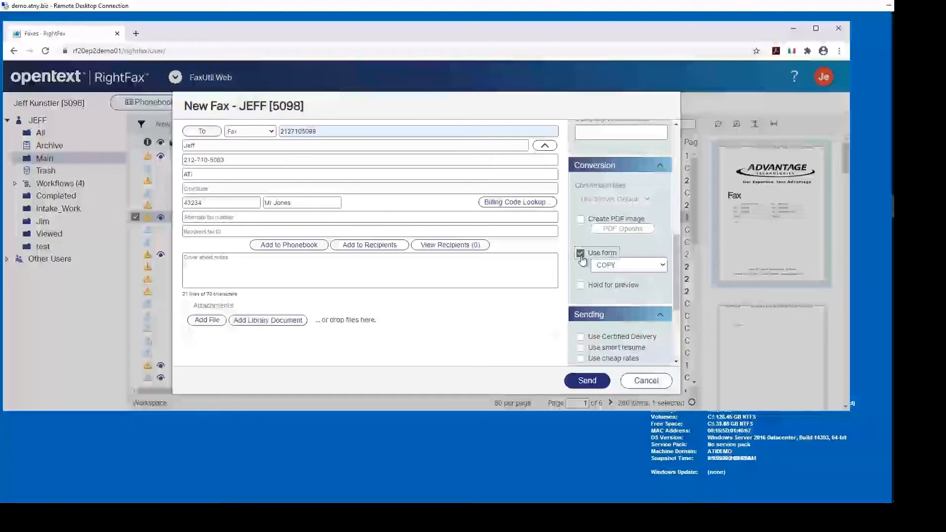
scroll(665, 291, down, 3)
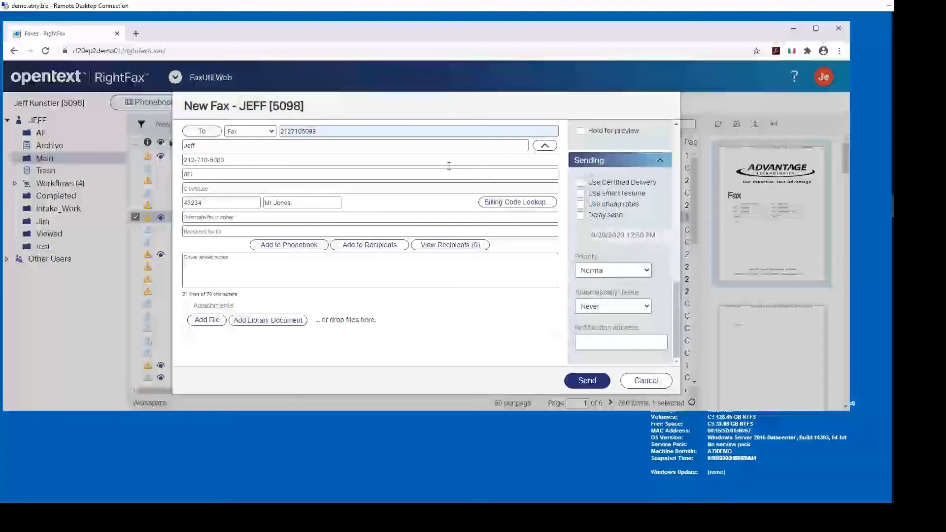
click(586, 388)
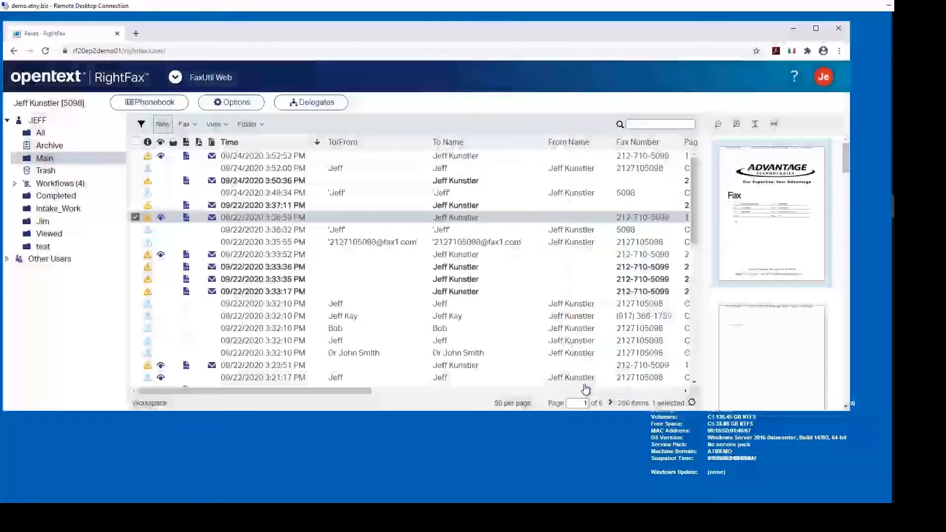
Step: Refresh the fax list to show the sent fax, then open the account's Delegates list
click(692, 404)
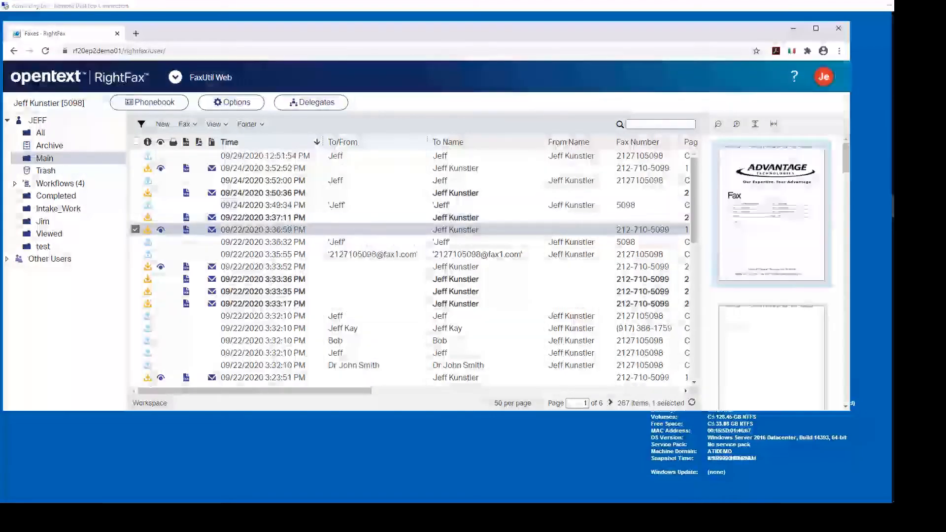
click(126, 105)
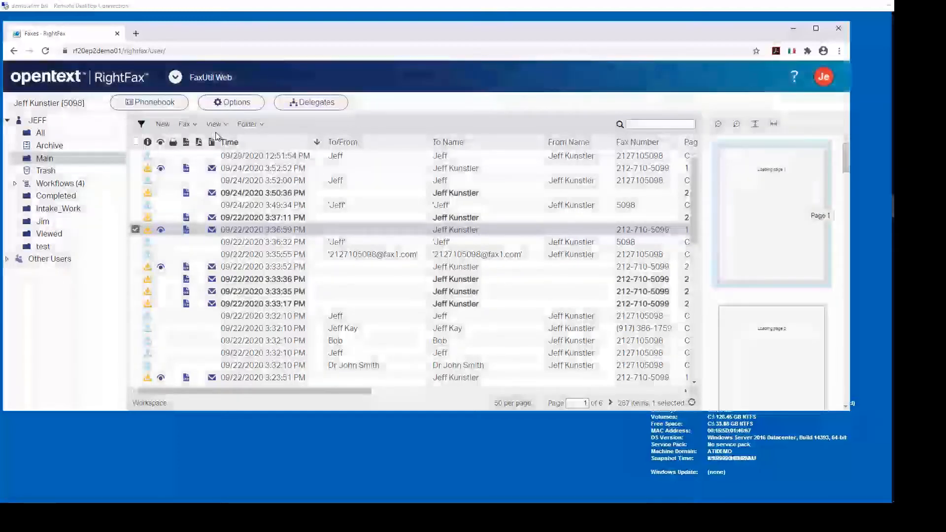
click(317, 103)
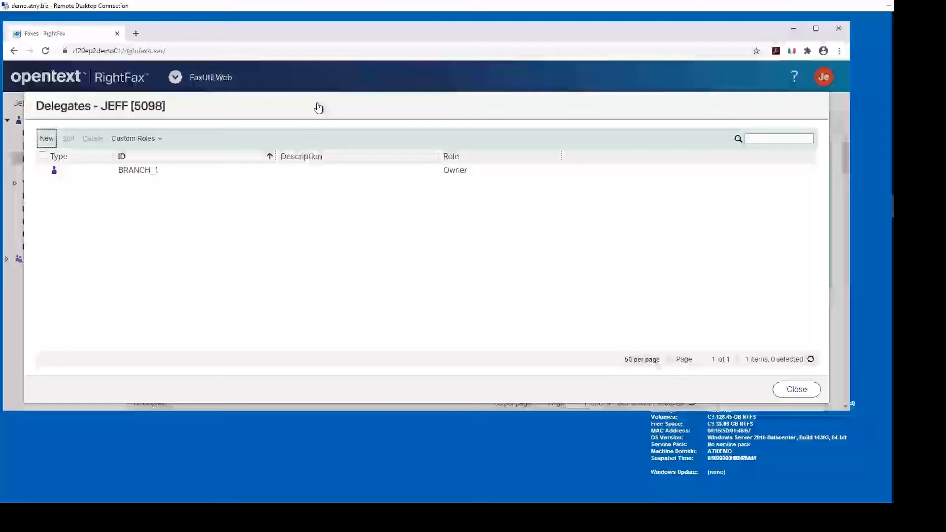
Step: Review the New Delegate form, cancel it without adding anyone, and close the Delegates list
click(46, 140)
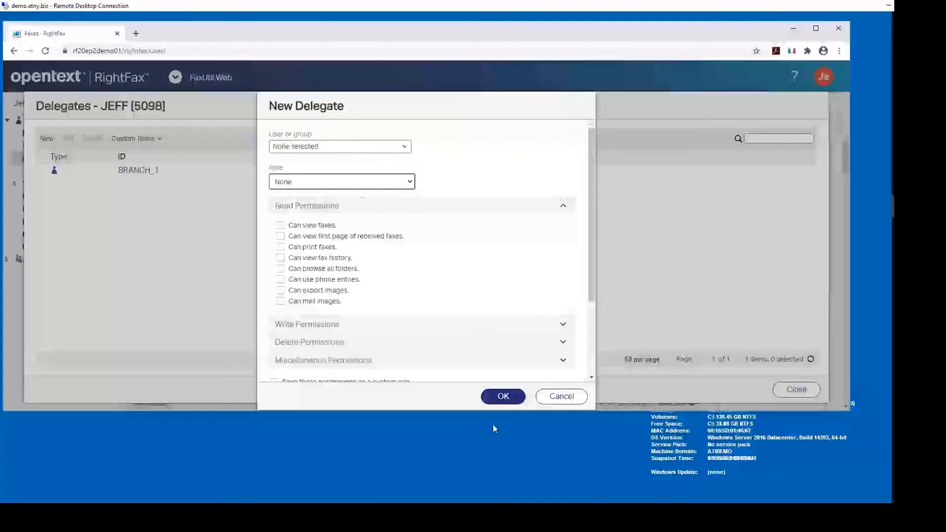
click(561, 395)
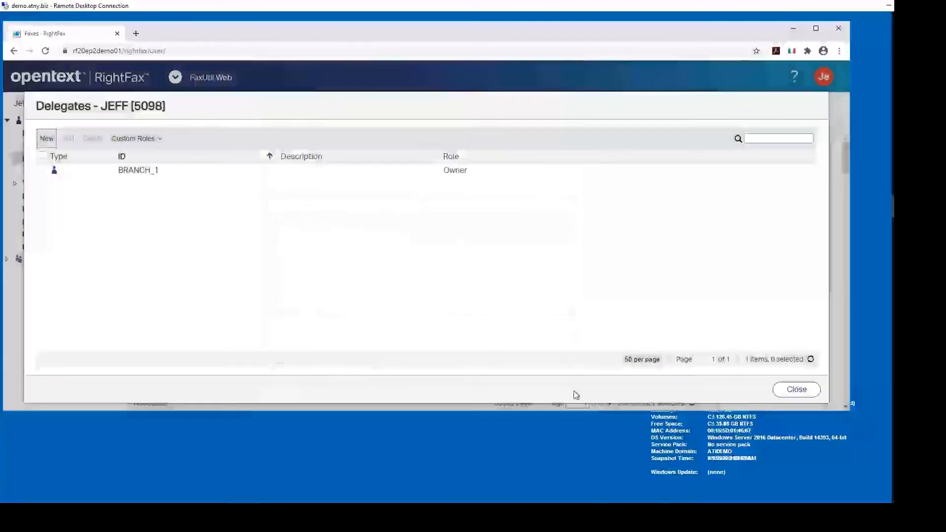
click(795, 390)
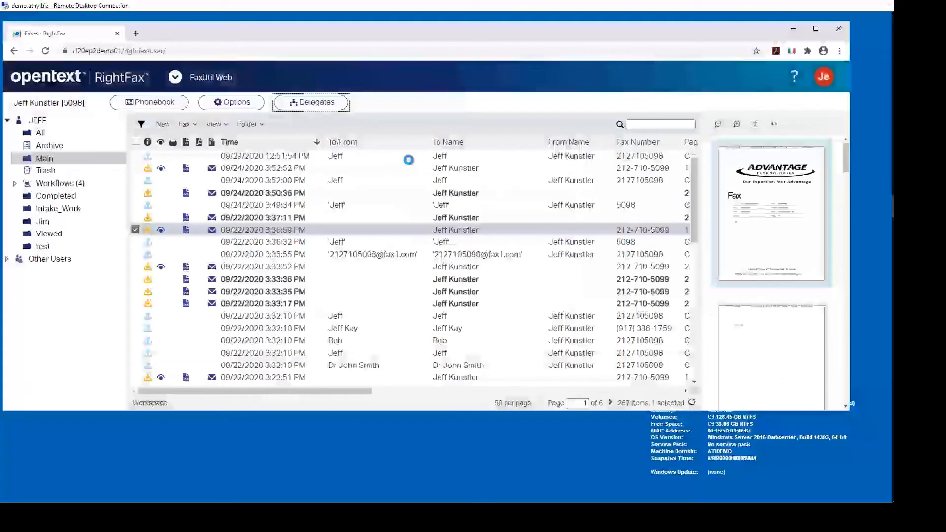
click(241, 104)
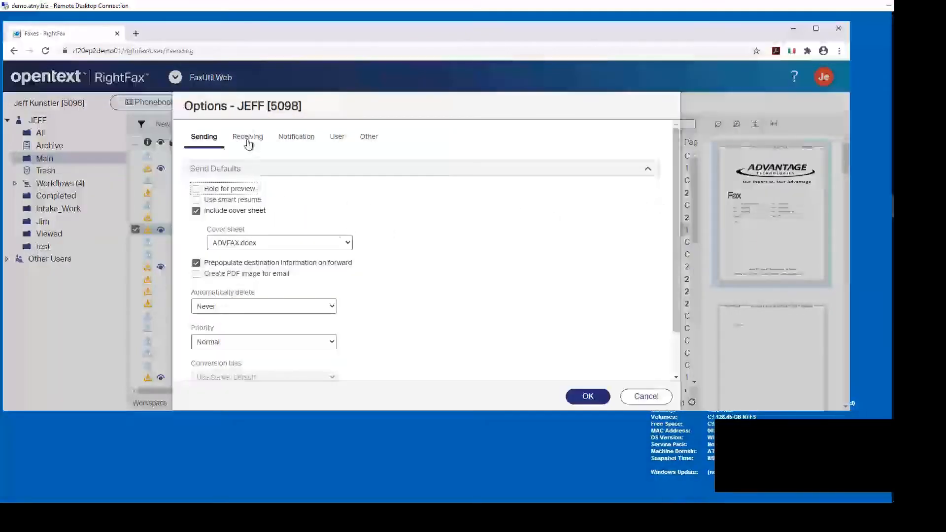
click(247, 139)
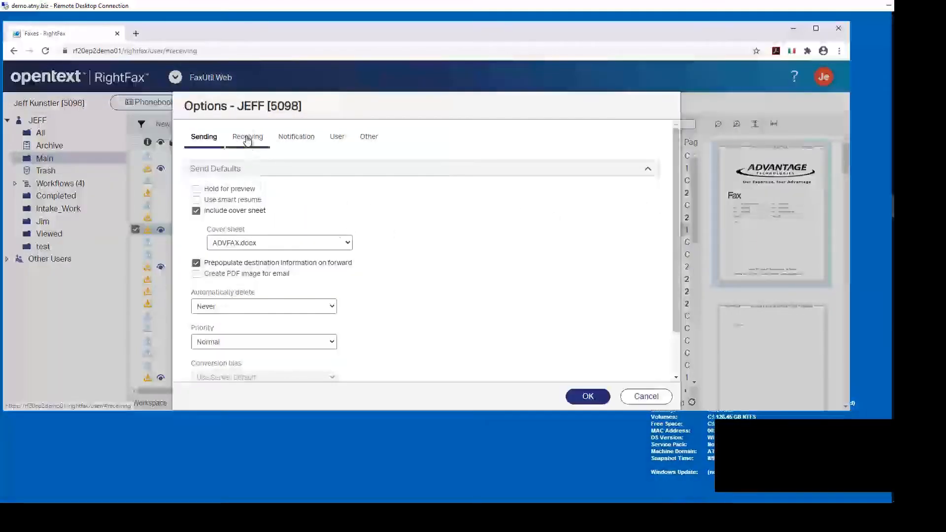
click(306, 140)
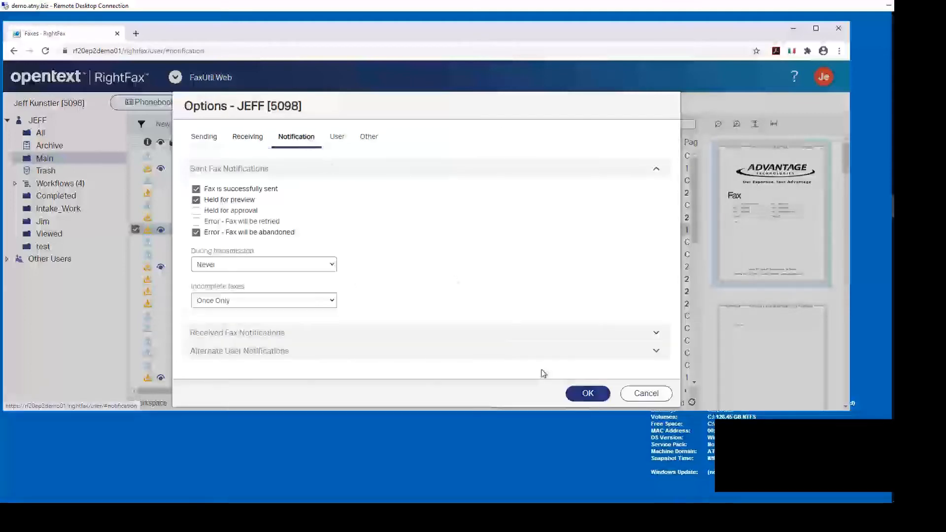
click(646, 394)
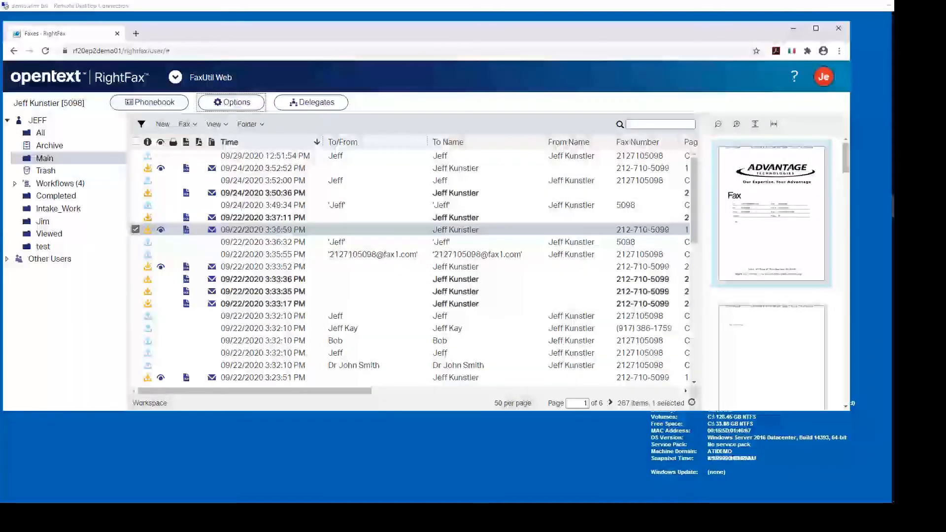
scroll(447, 257, up, 1)
Step: Launch Excel 2016 with a blank workbook and type 'dssd' into cell D5
click(902, 22)
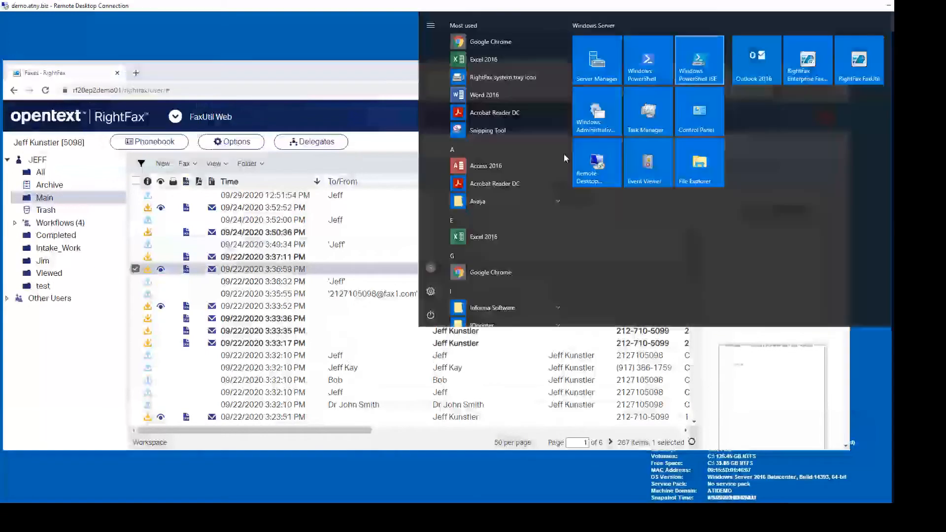
click(471, 238)
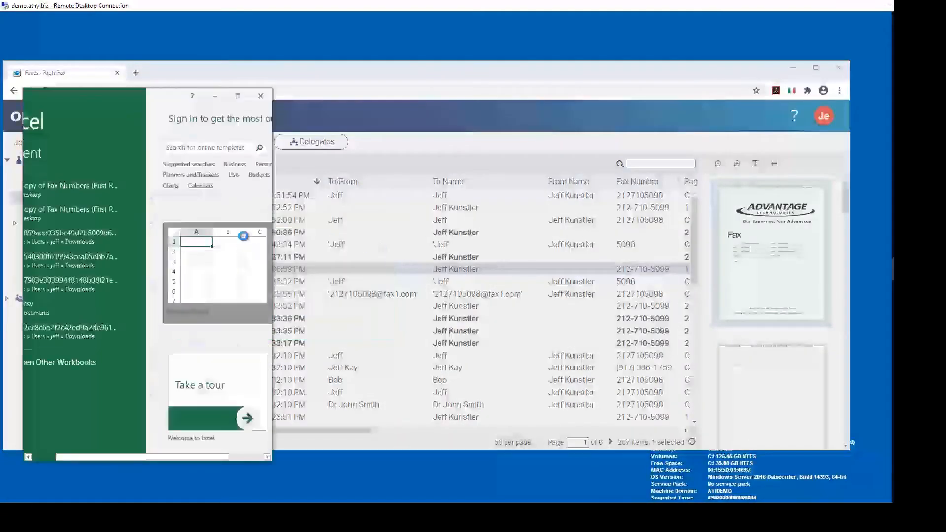
click(244, 236)
click(145, 239)
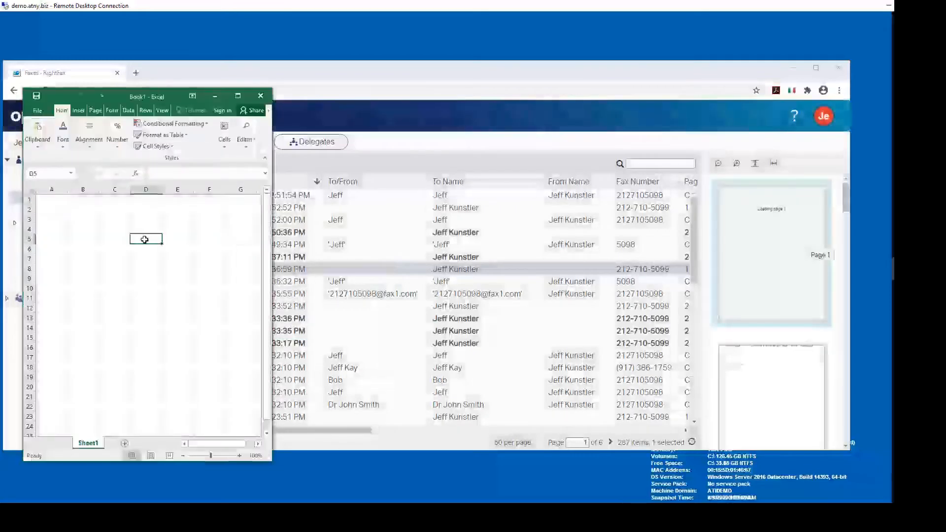
text(dssdf)
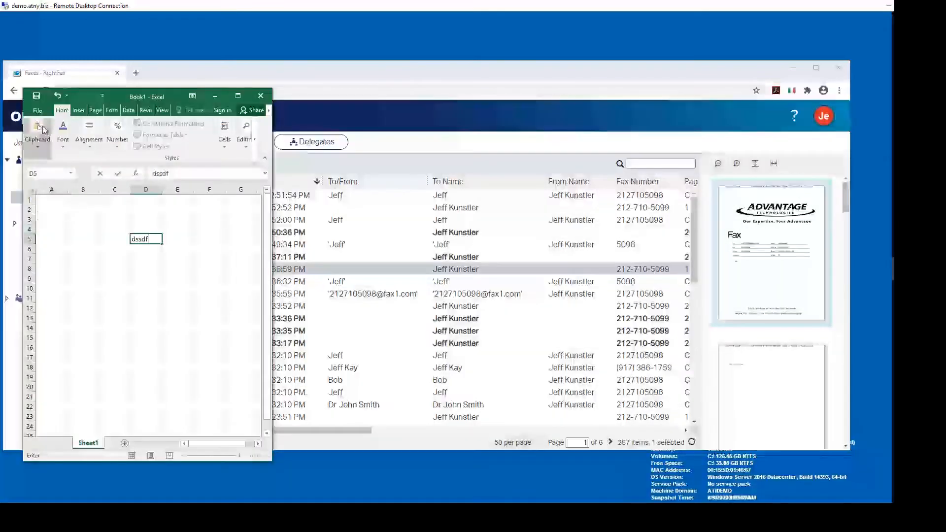
Step: Print the workbook to the RightFax Fax Printer
click(37, 110)
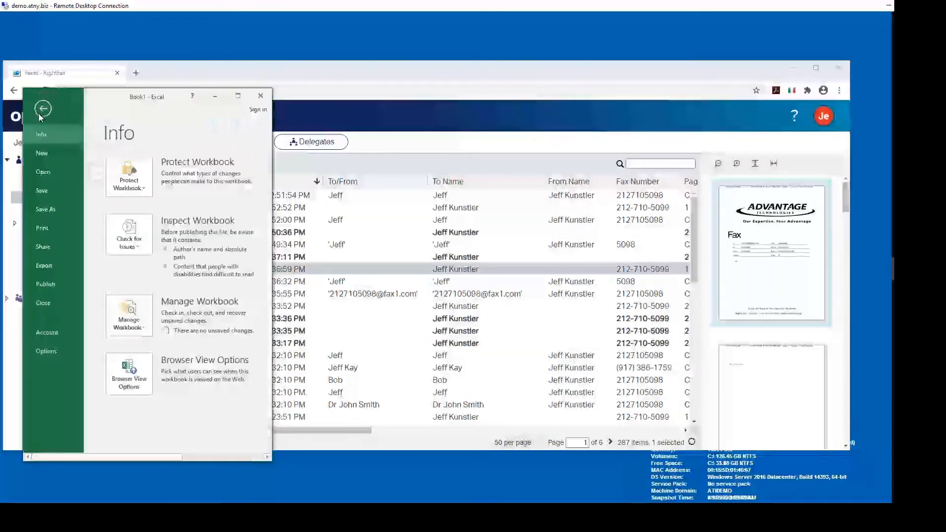
click(47, 229)
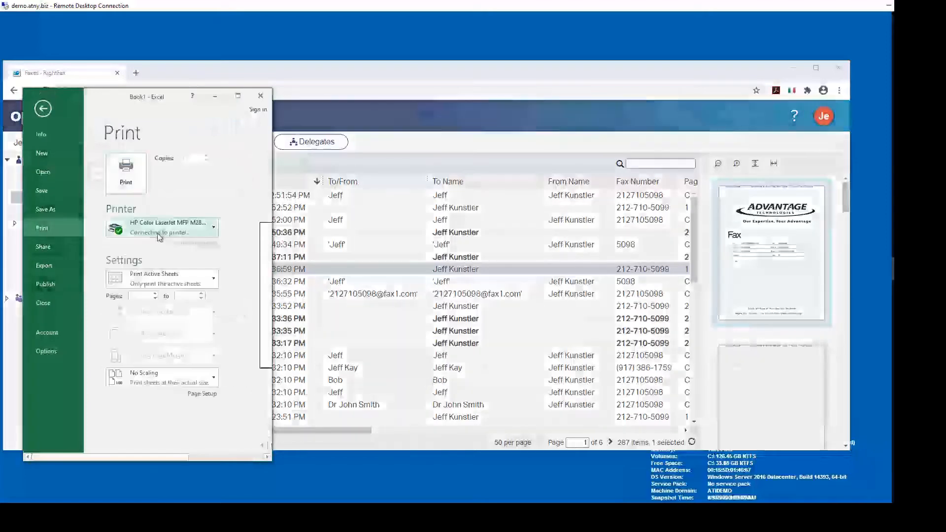
click(176, 228)
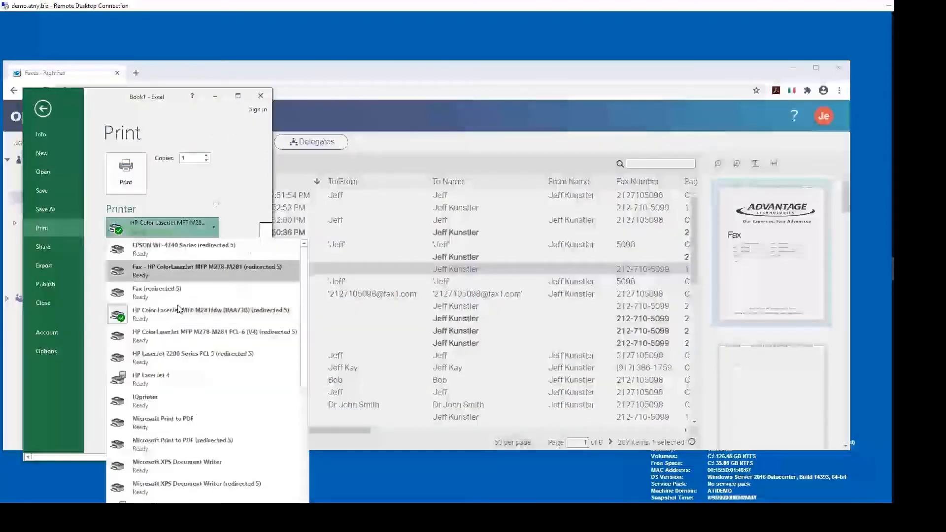
scroll(148, 419, down, 4)
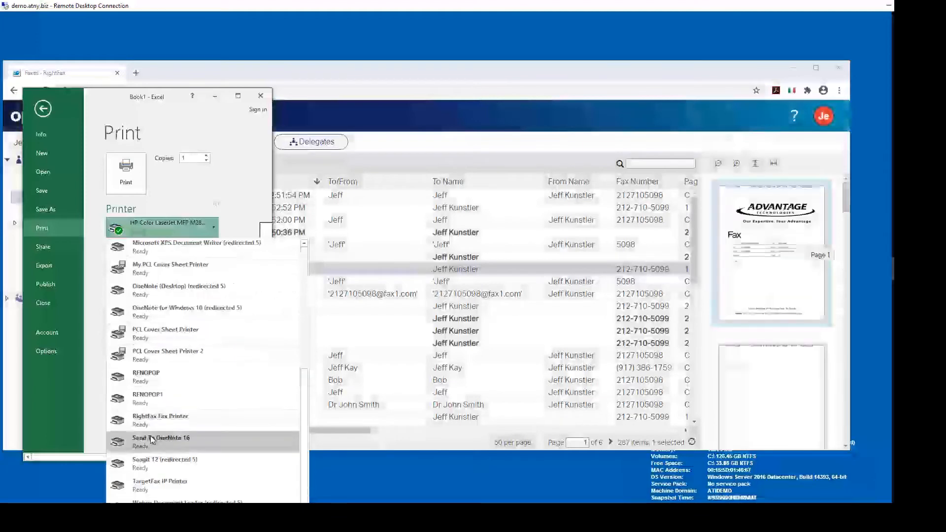
click(145, 422)
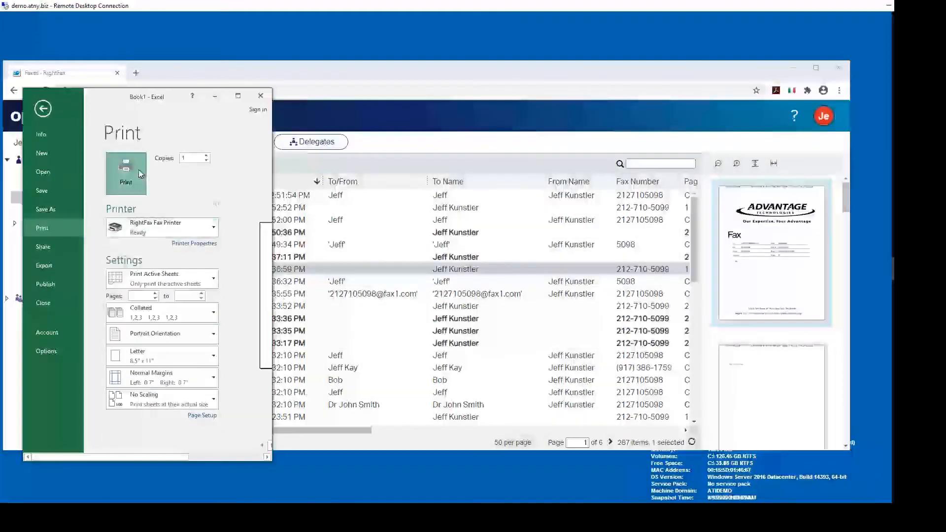
click(139, 170)
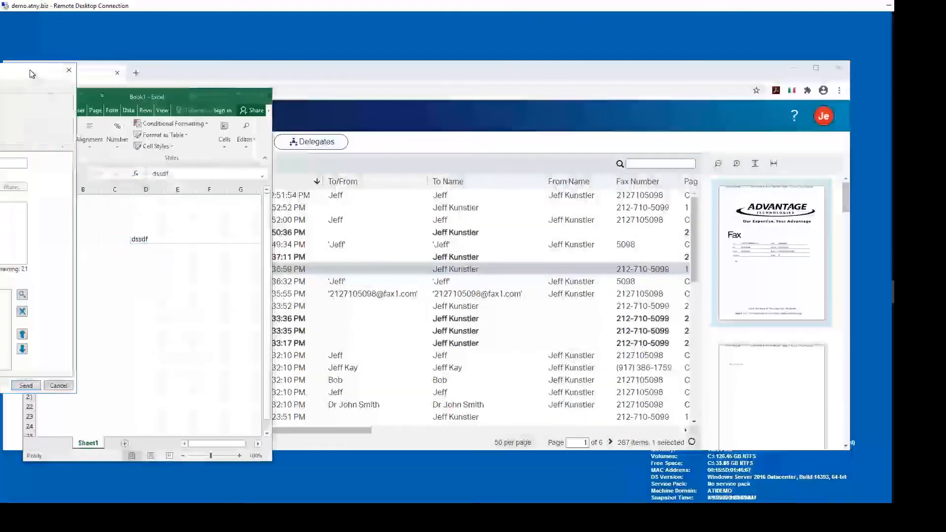
Step: Address the fax to the matching phonebook contact and write the message 'Tea'
drag(31, 74, 514, 93)
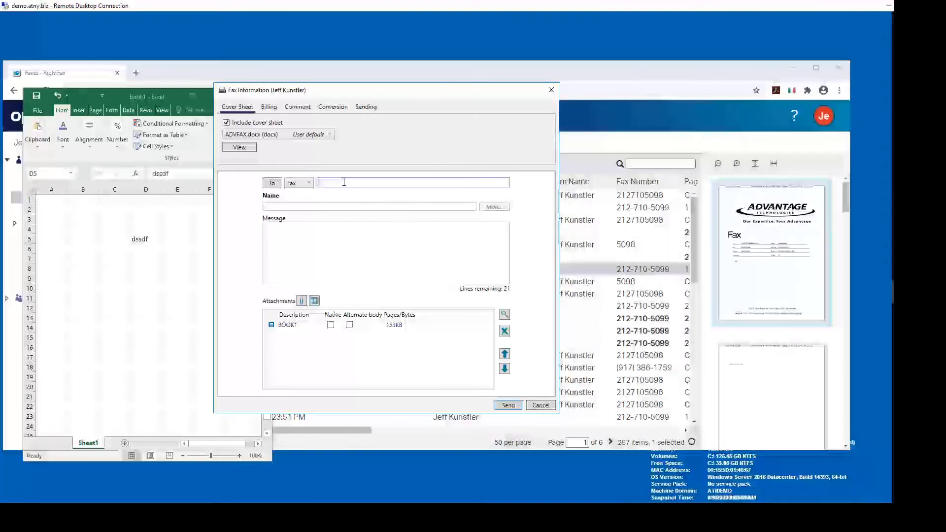
text(212)
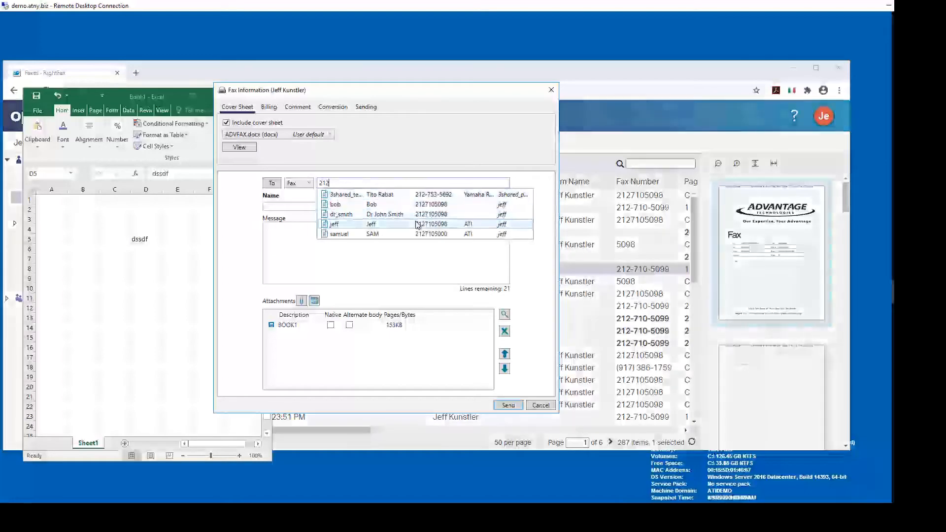
click(374, 204)
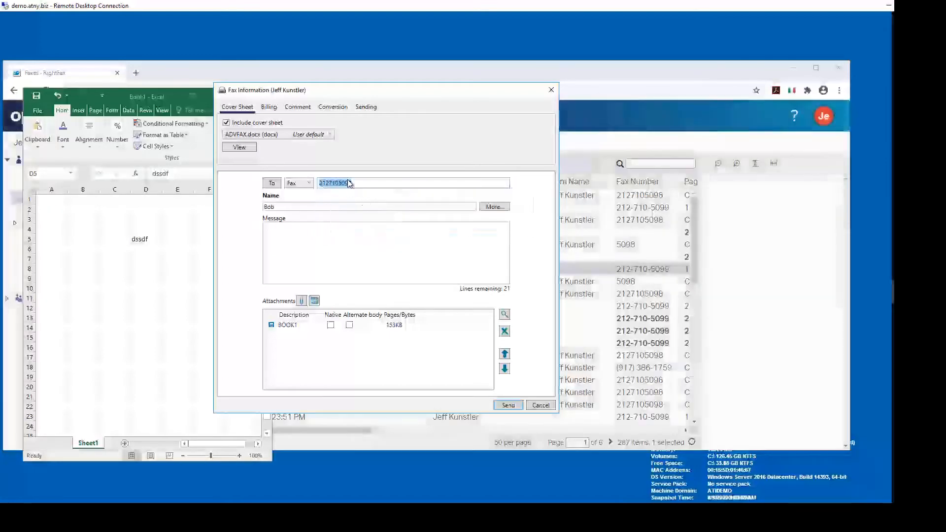
click(299, 238)
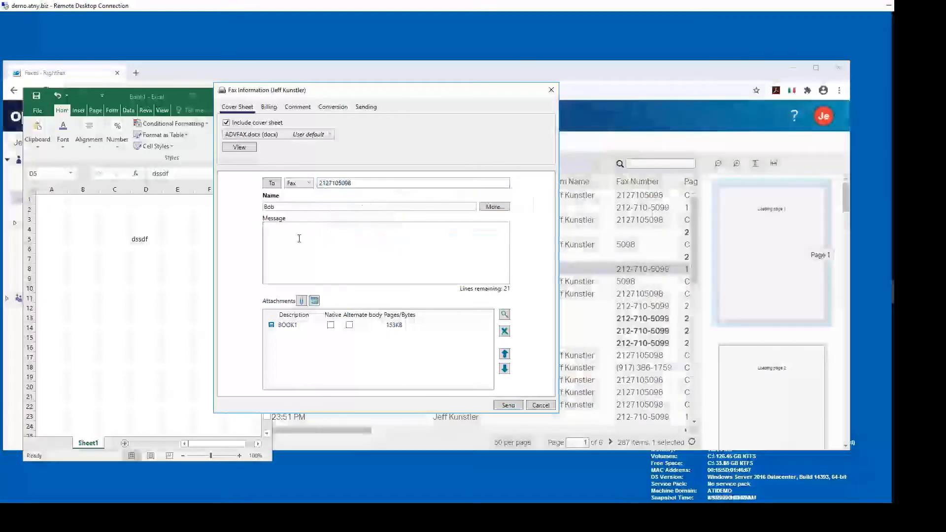
text(Tea)
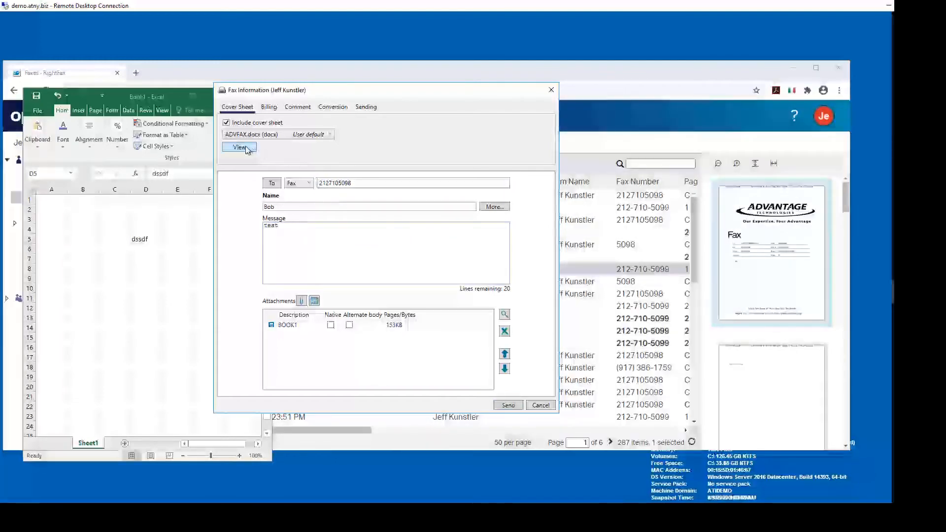
Step: Check the Billing codes, send the fax, and return to the RightFax fax list
click(269, 106)
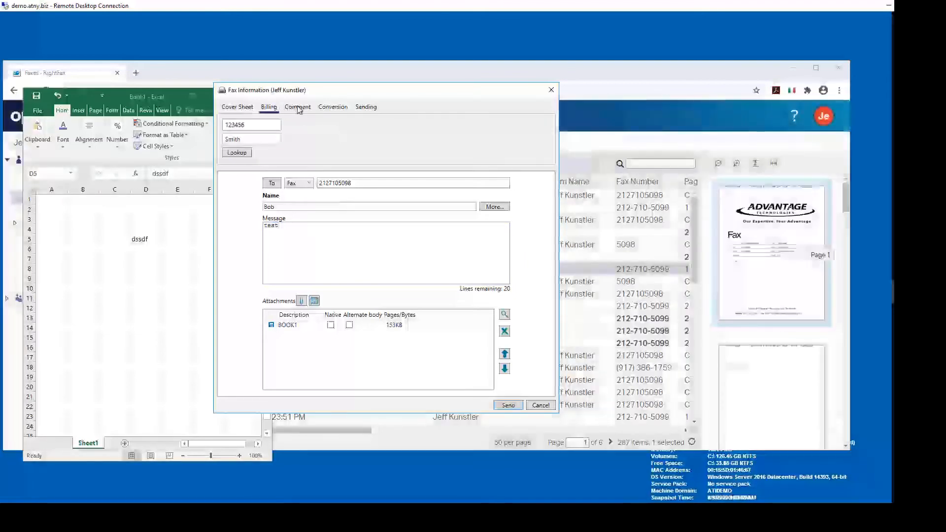
click(508, 405)
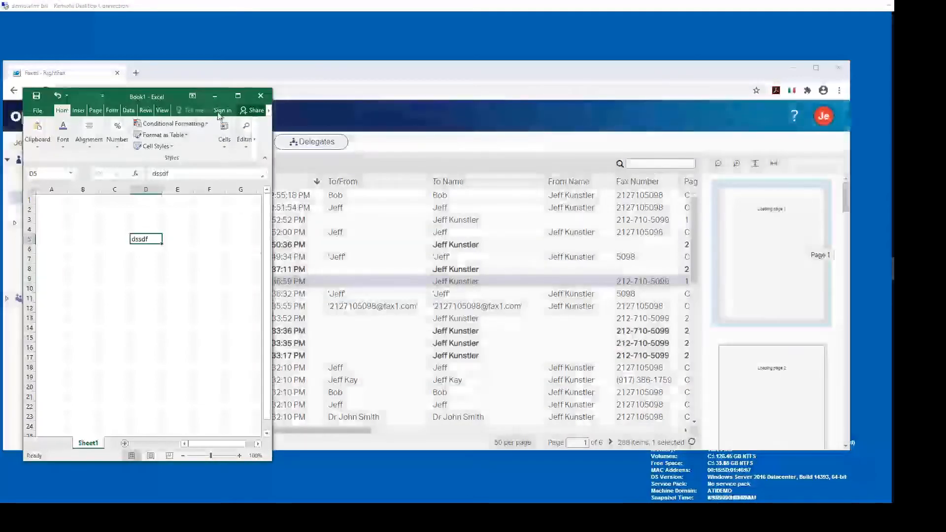
click(220, 81)
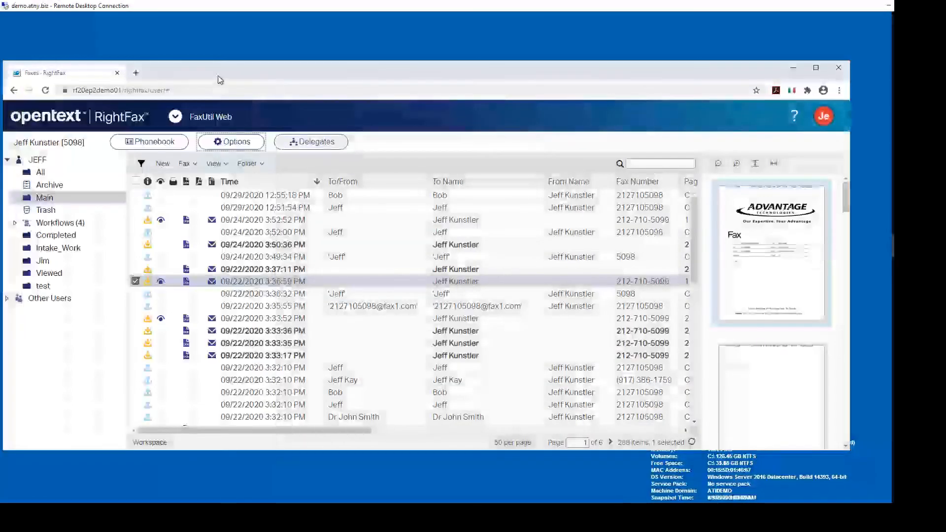
Step: Move the browser window up and open the FaxUtil Web RightFax application switcher
drag(217, 77, 252, 34)
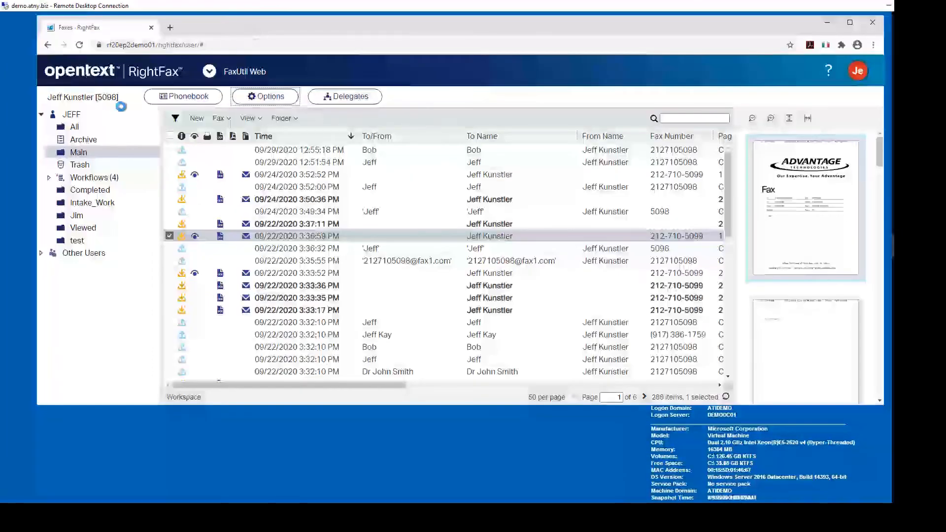
click(211, 71)
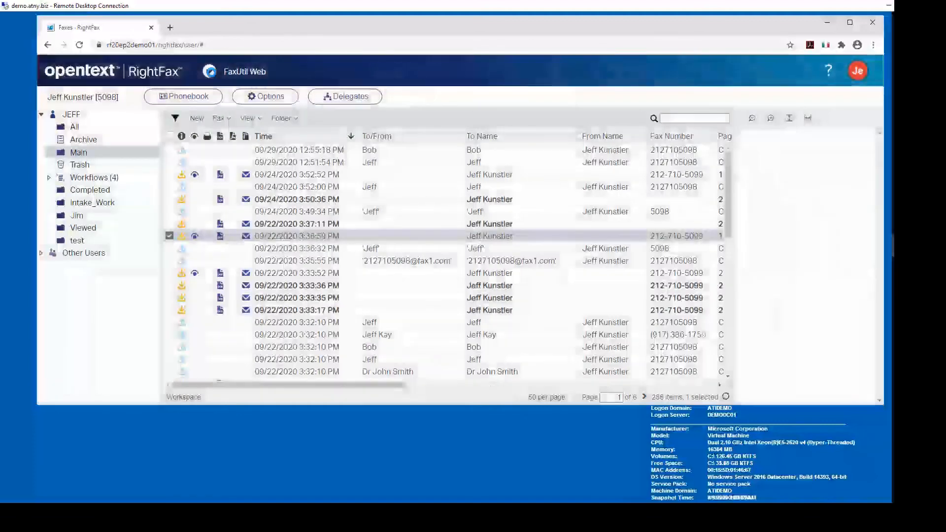
click(209, 71)
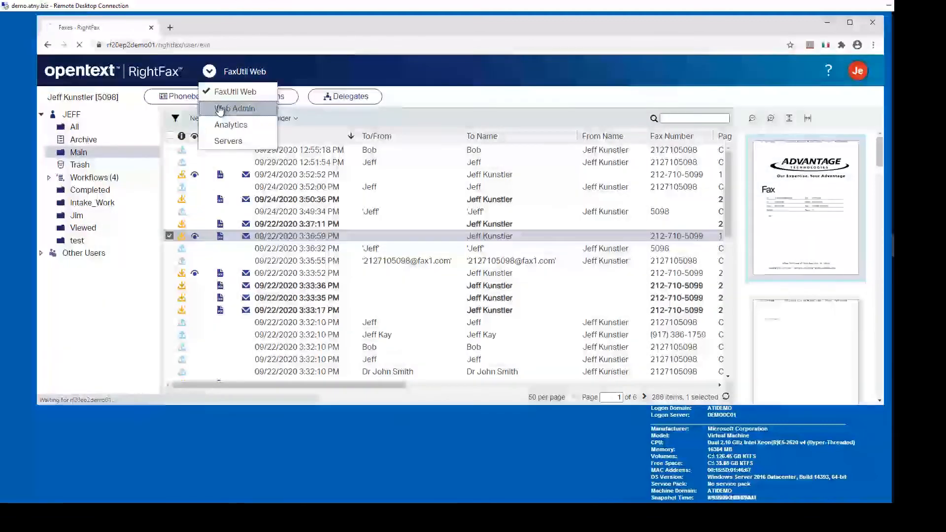
Step: Switch to RightFax Web Admin and go to its MFPs page
click(219, 109)
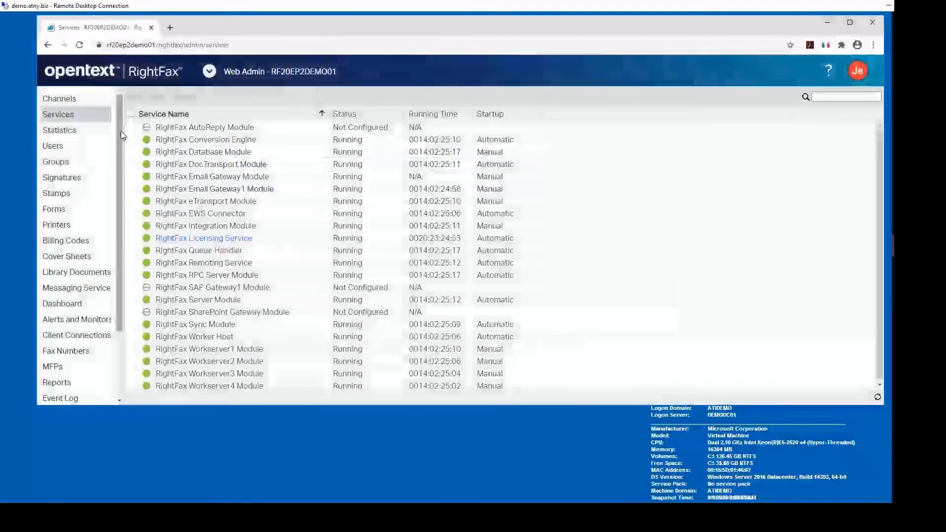
drag(122, 154, 108, 236)
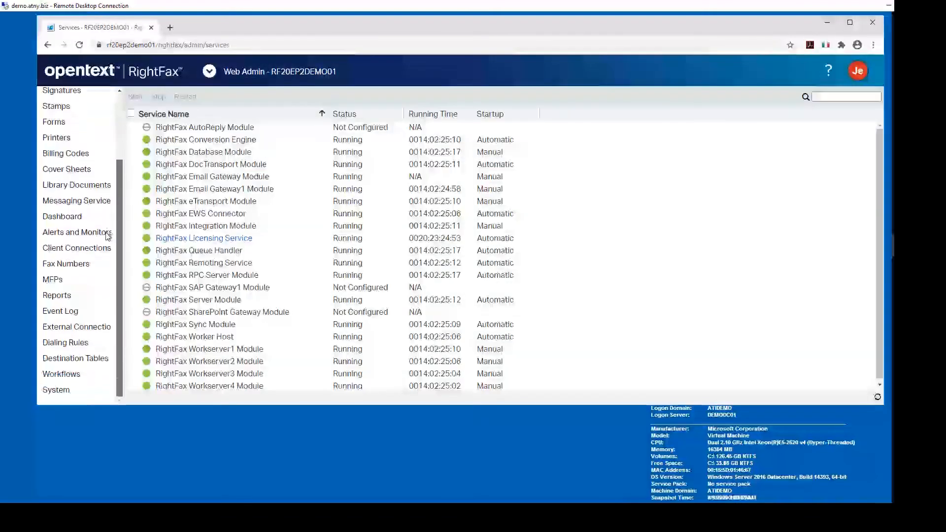
click(53, 280)
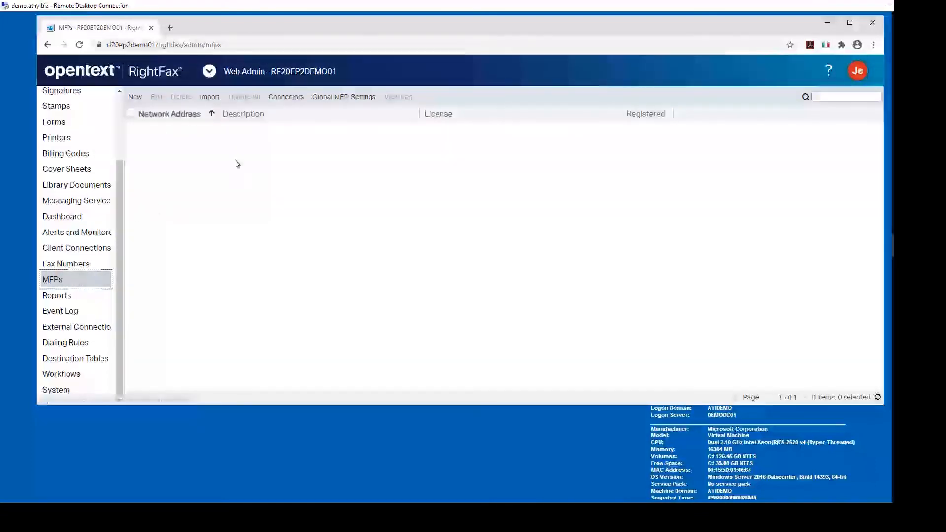
Step: Cancel out of adding a new MFP, then review and close Global MFP Settings
click(137, 96)
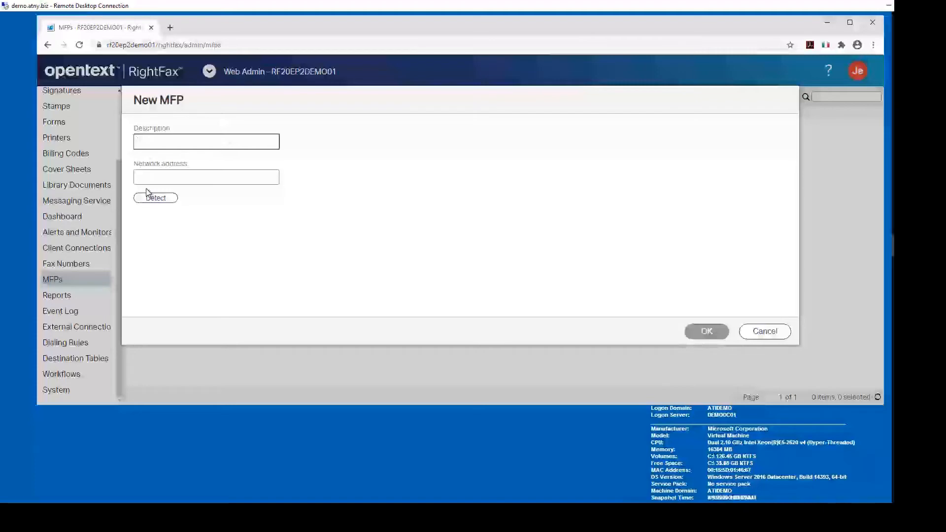
click(759, 332)
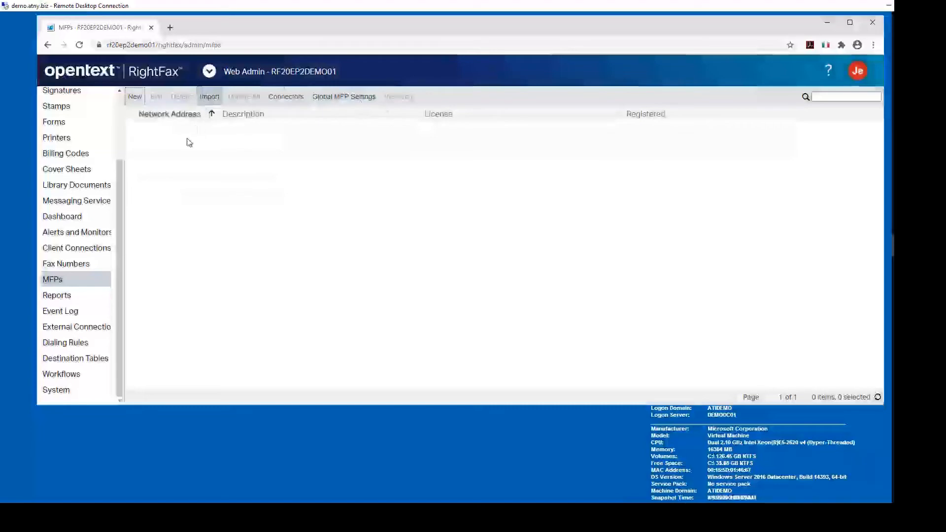
click(329, 96)
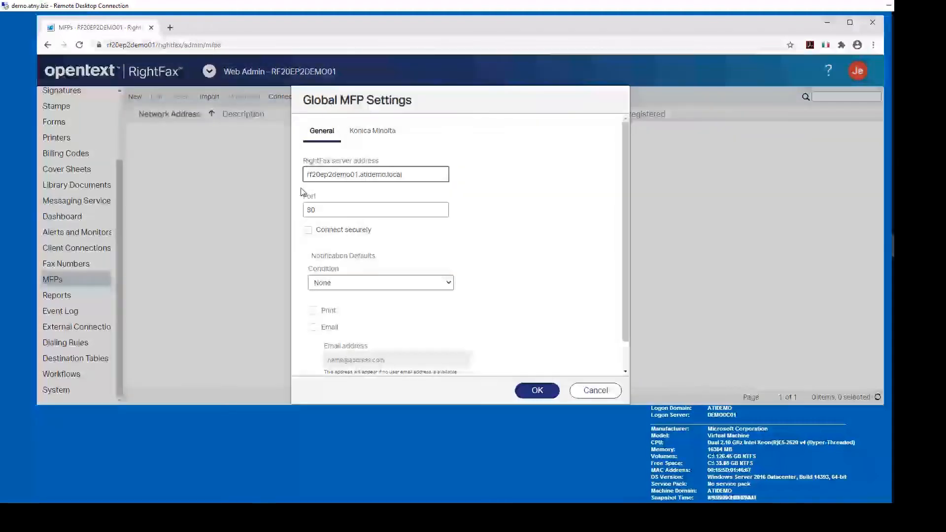
click(537, 391)
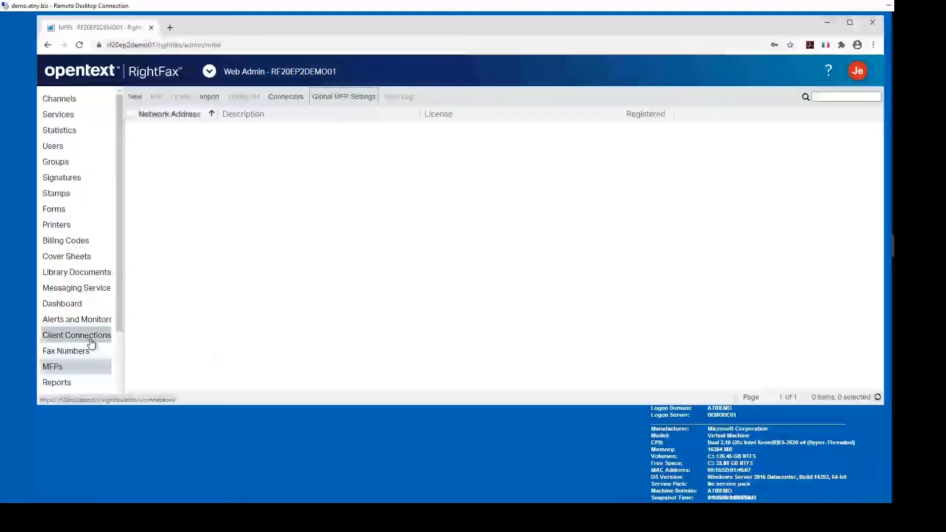
Step: Review the Client Connections list, then show the five SMTP/POP3 External Connections
click(89, 339)
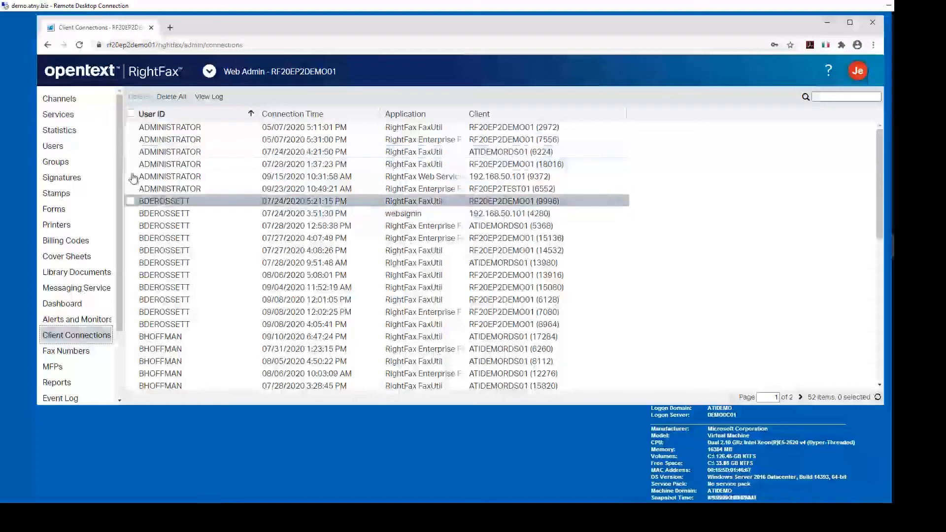
drag(119, 170, 118, 247)
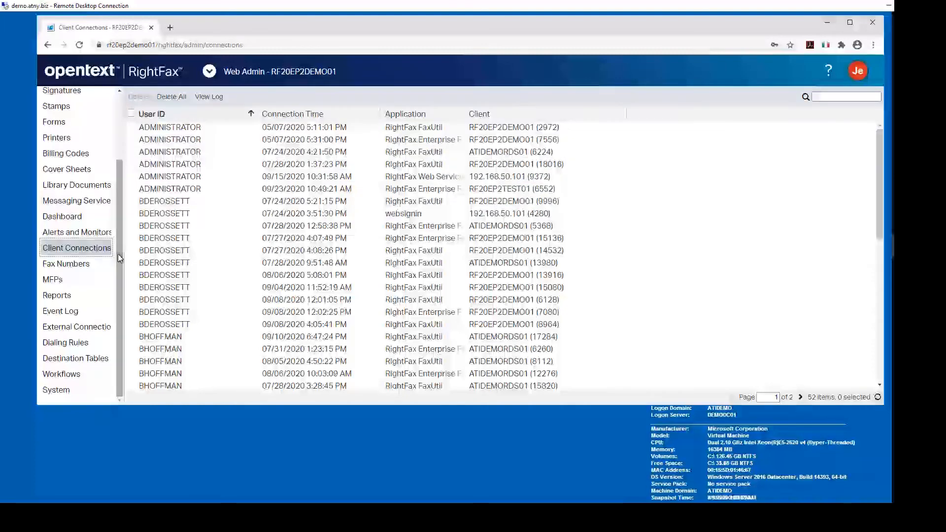
click(85, 330)
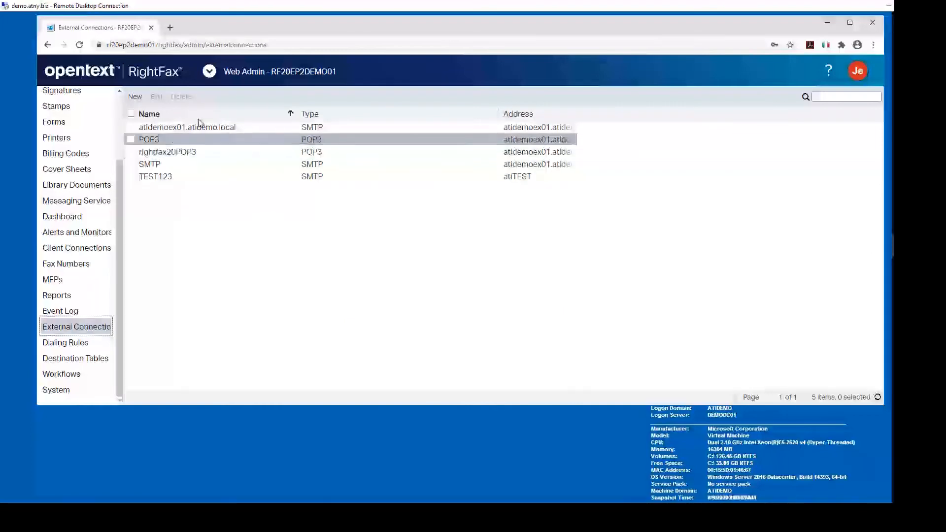
click(135, 96)
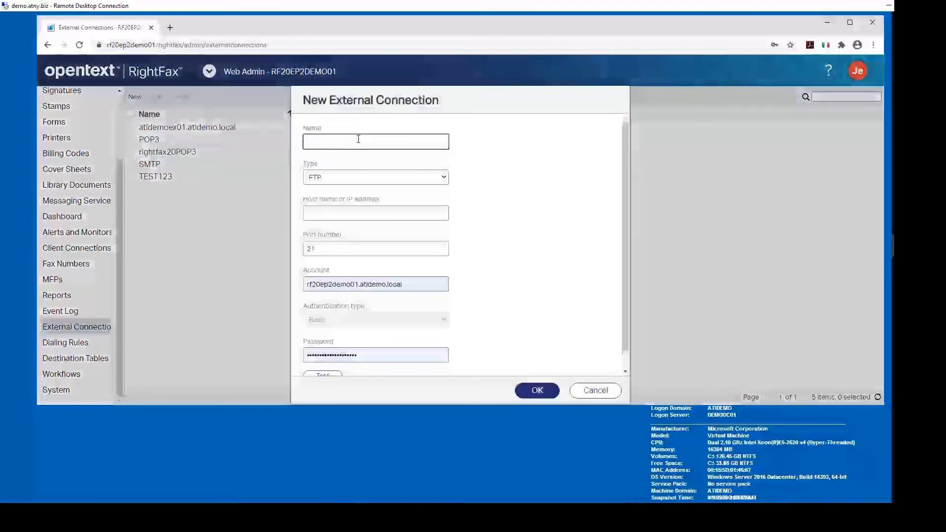
click(444, 178)
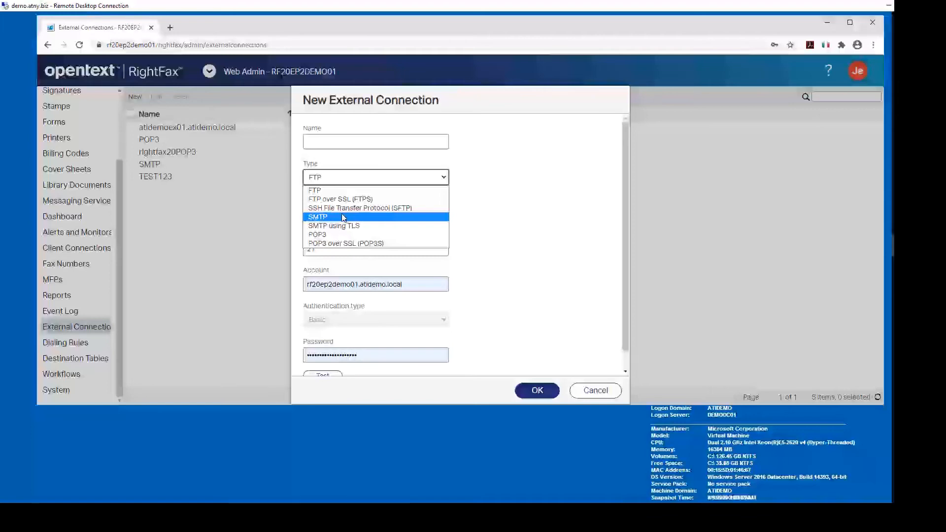
click(314, 192)
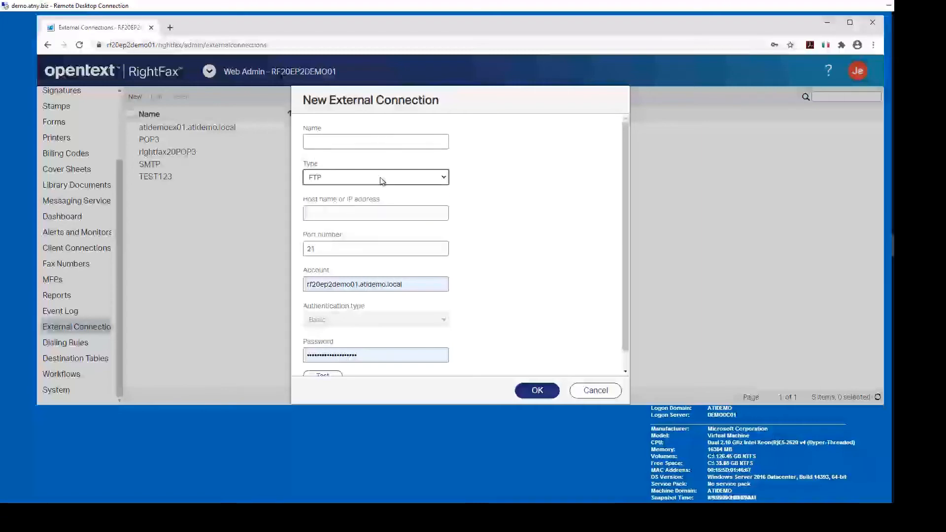
click(579, 393)
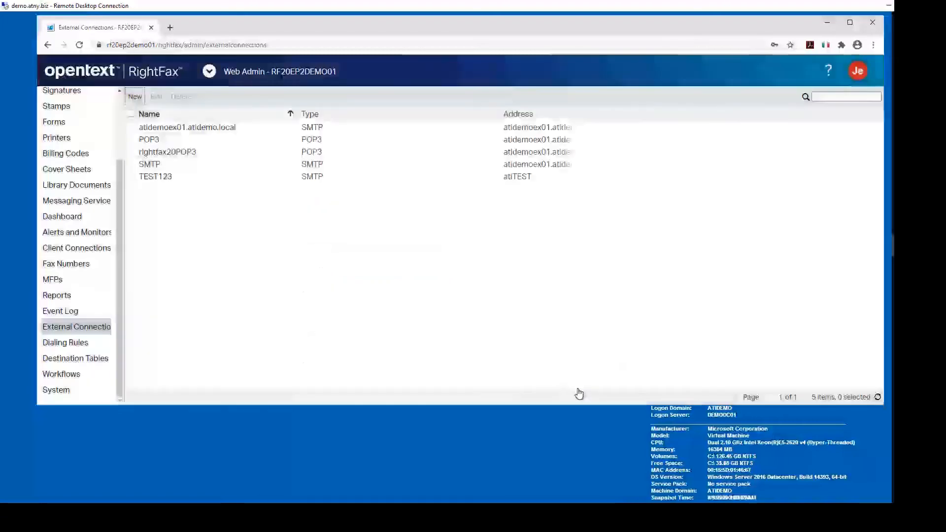
Step: Open user ANI_ROUTE1, review its routing types, and cancel, leaving Fax Mailbox unchanged
scroll(98, 128, up, 2)
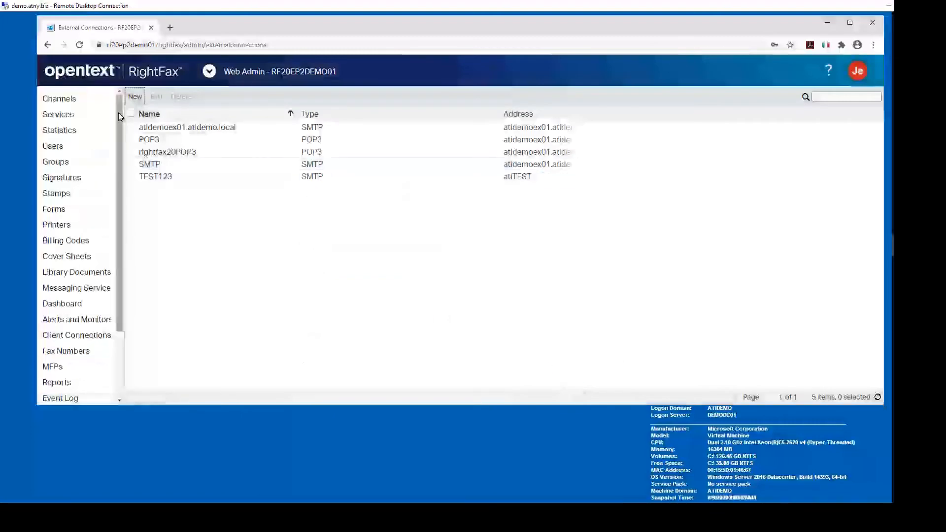
click(53, 147)
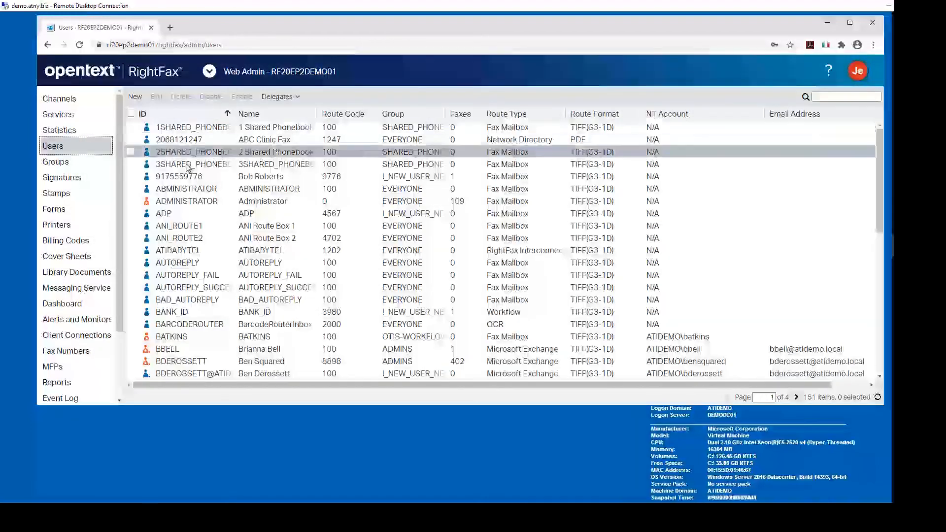
click(176, 228)
double_click(176, 228)
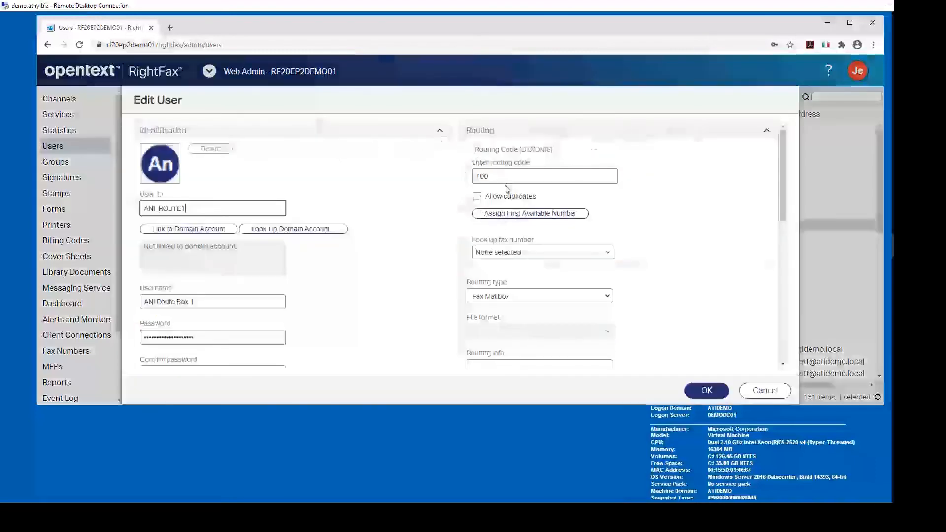
click(607, 296)
drag(608, 330, 598, 455)
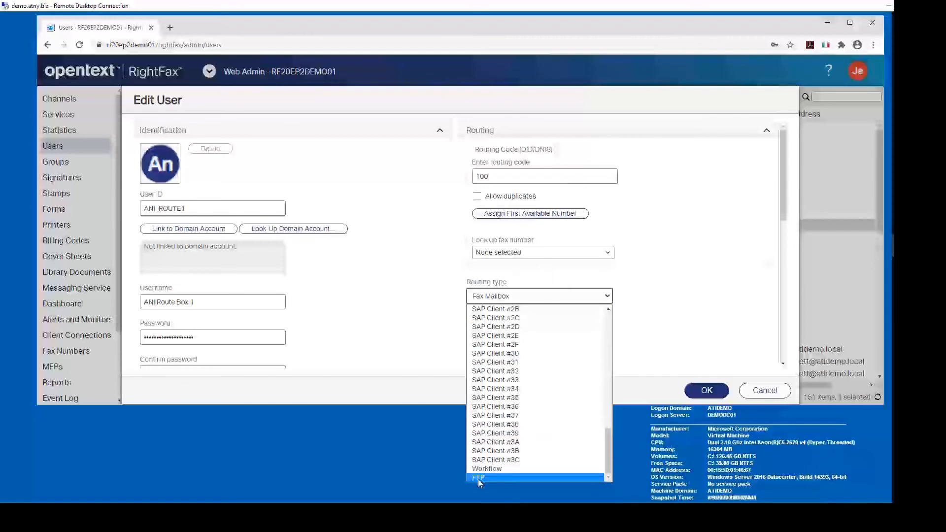
click(754, 392)
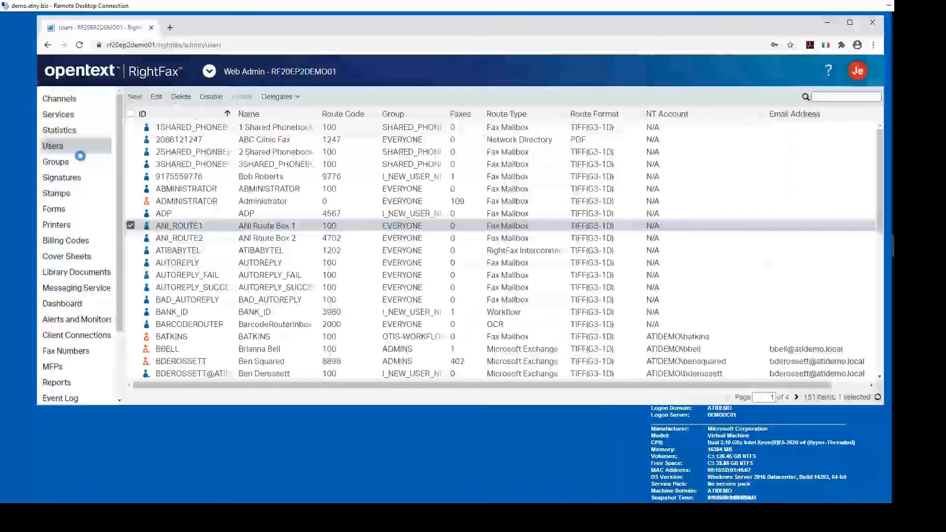
Step: Open the EVERYONE group and view its Preferred Email Gateway options, keeping Any
click(63, 163)
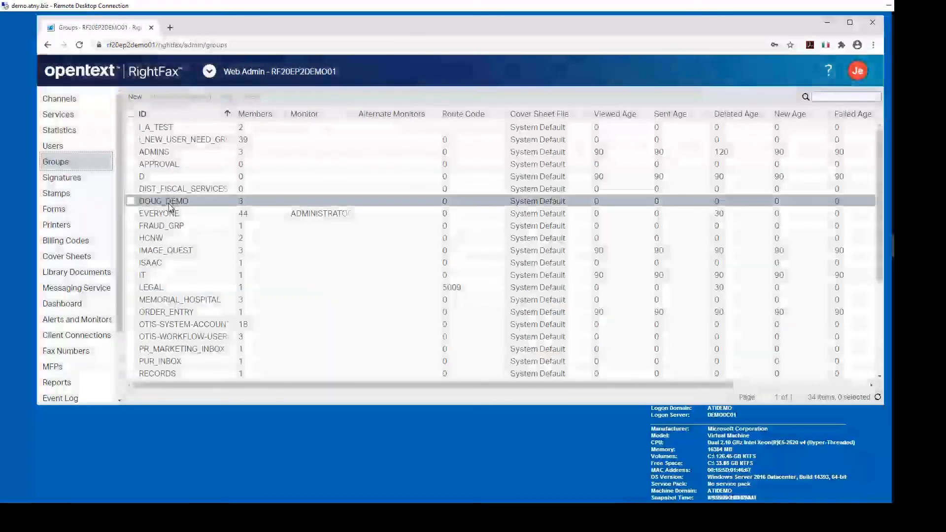
click(170, 215)
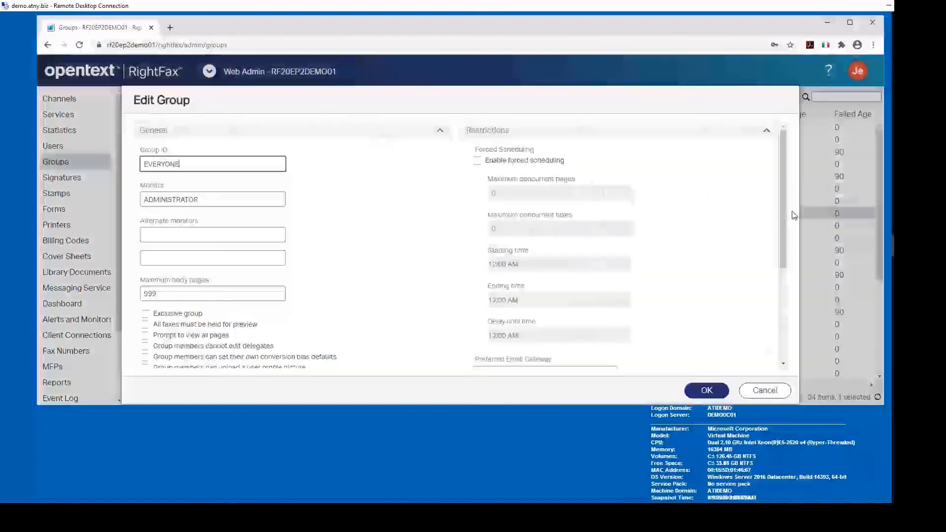
scroll(781, 186, down, 4)
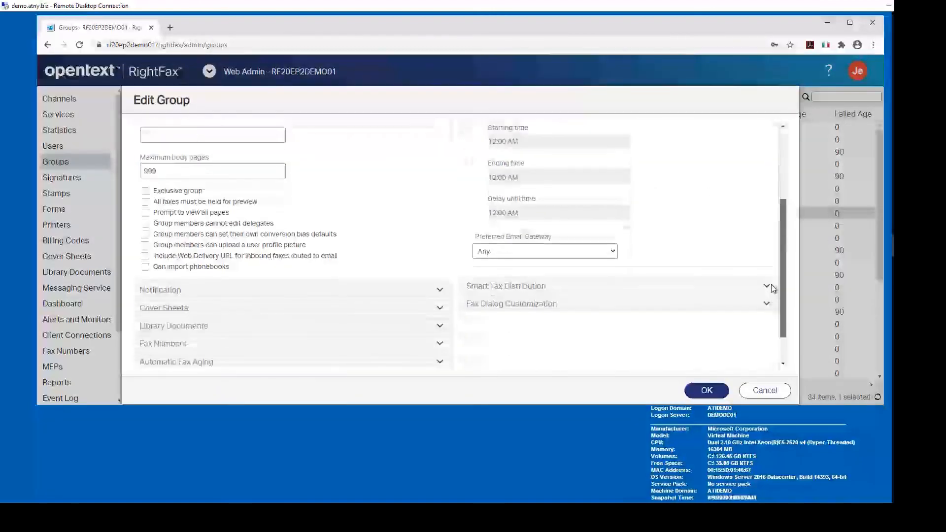
click(613, 213)
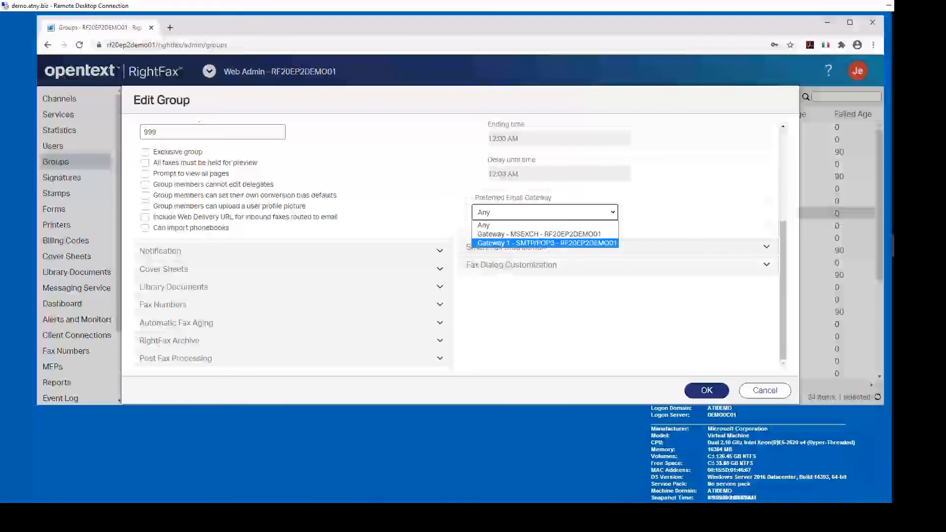
key(alt+Tab)
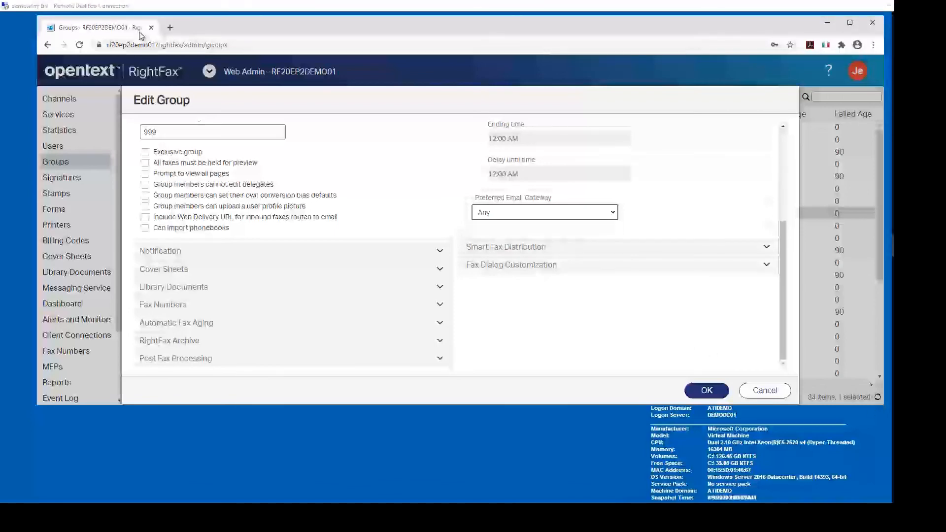
Step: Close the Web Admin Chrome window and bring up FaxUtil from the taskbar
click(873, 22)
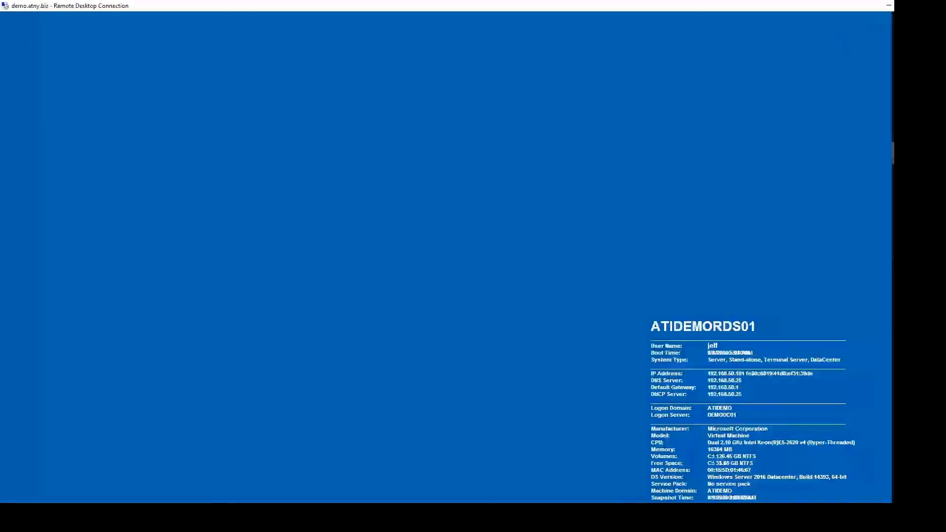
mouse_move(893, 153)
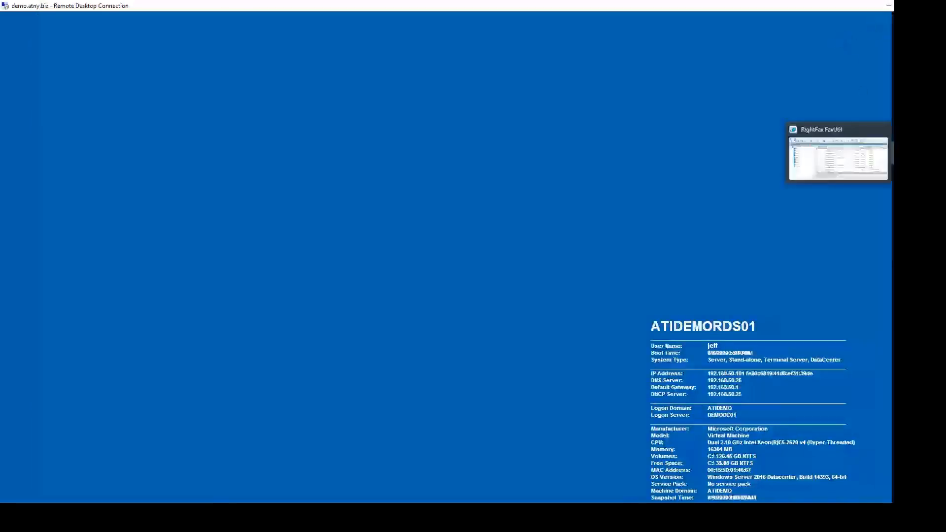
click(894, 153)
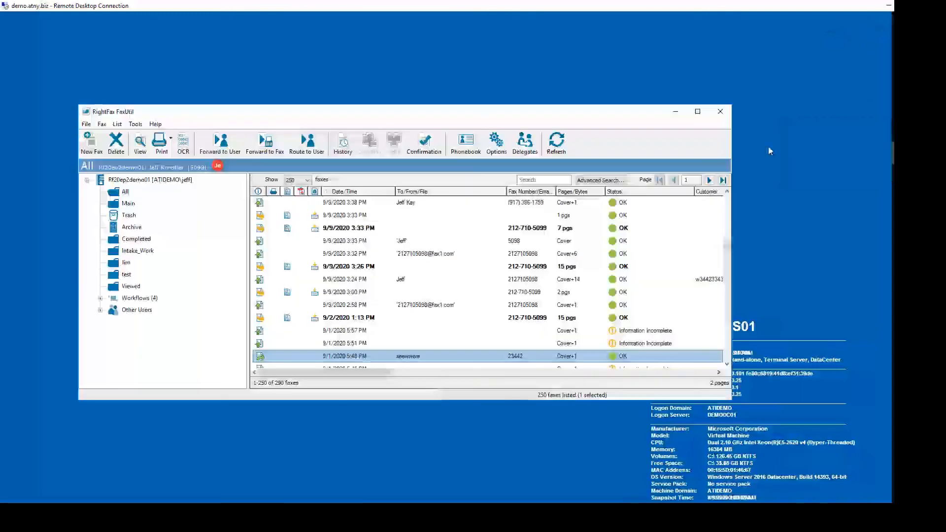
Step: View the Open Server protocol options without connecting, then close FaxUtil
click(86, 124)
click(101, 135)
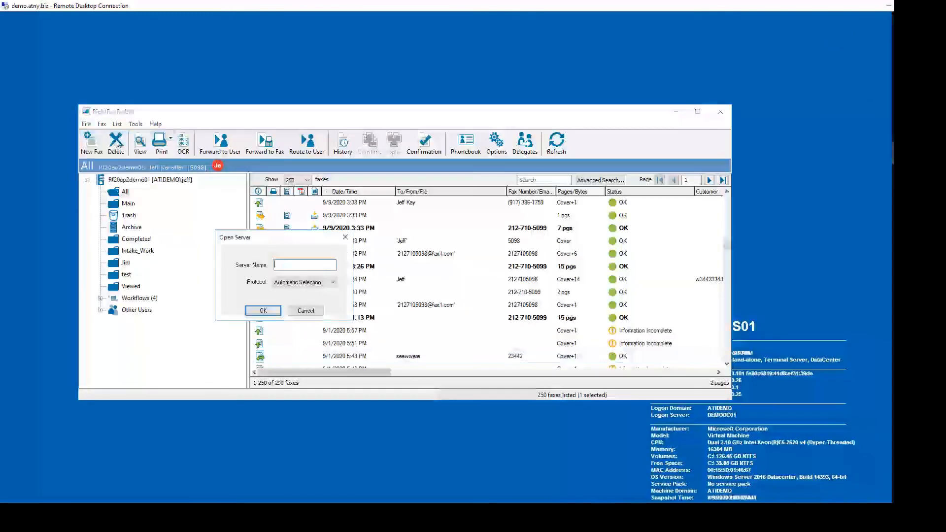
click(332, 284)
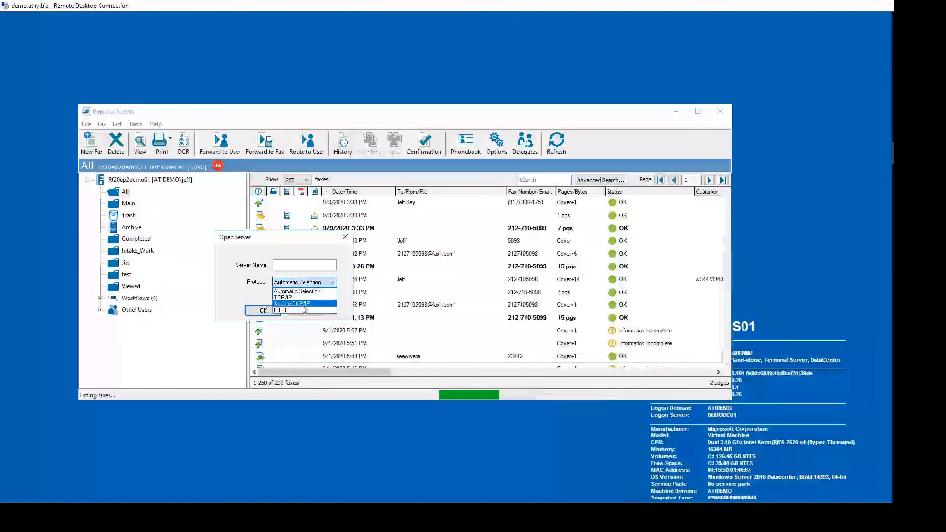
key(Escape)
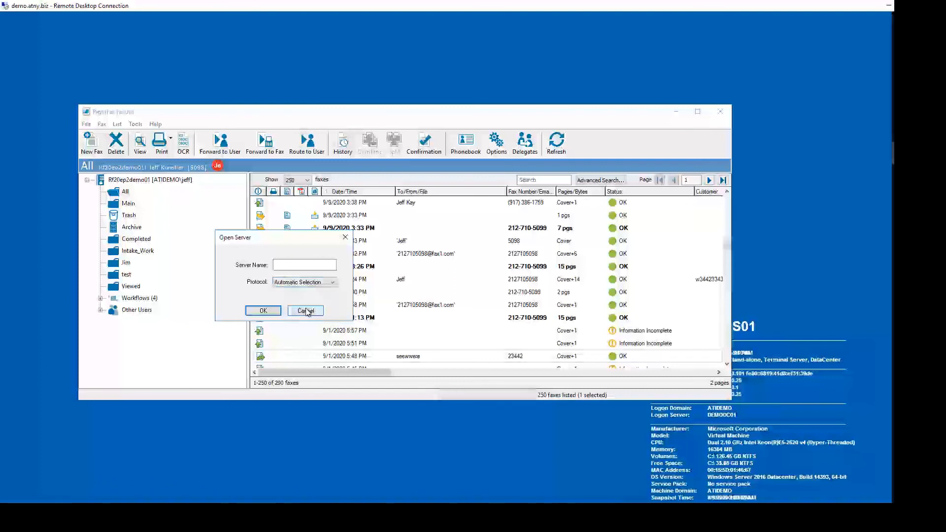
click(306, 311)
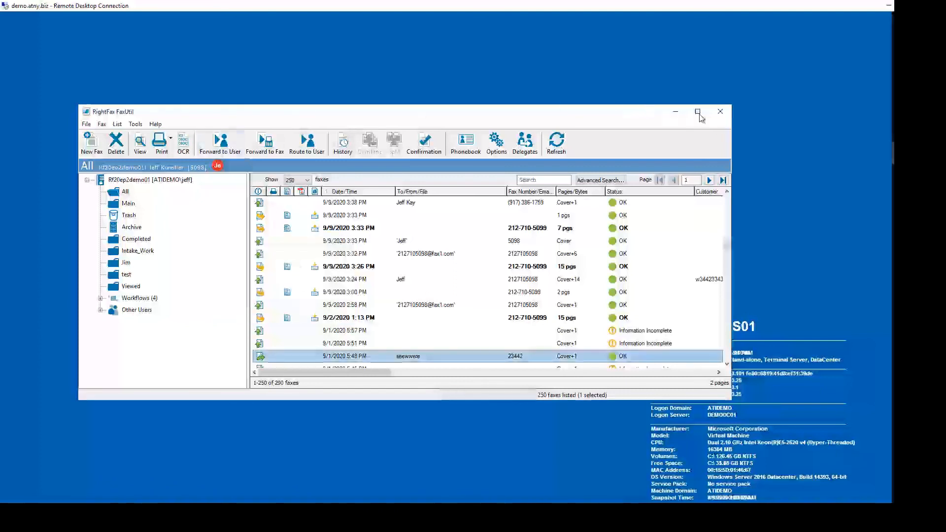
click(721, 112)
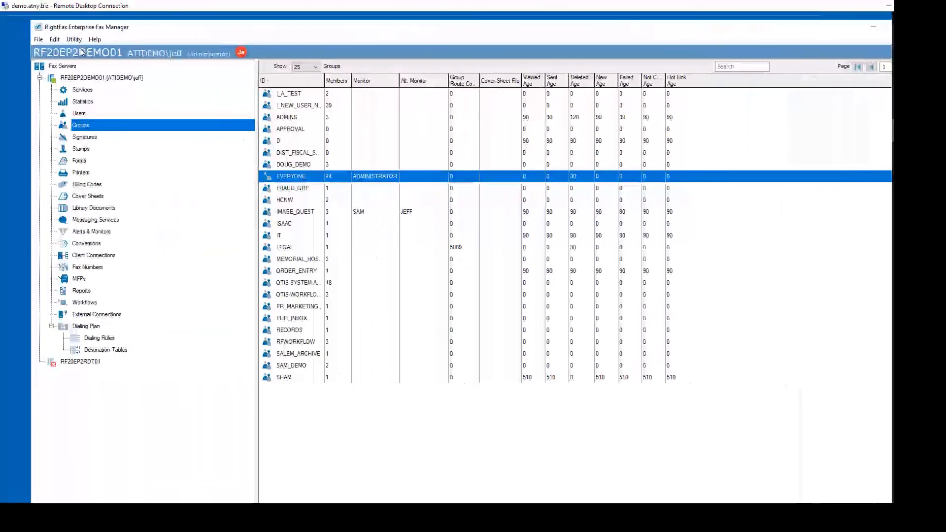
Step: Check the protocol choices in Fax Manager's Open Server dialog, then cancel
click(38, 40)
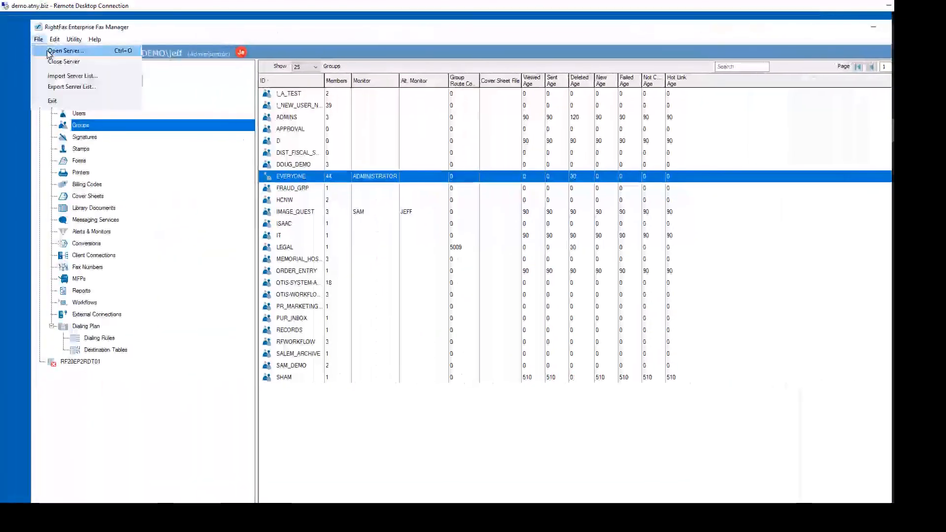
click(65, 50)
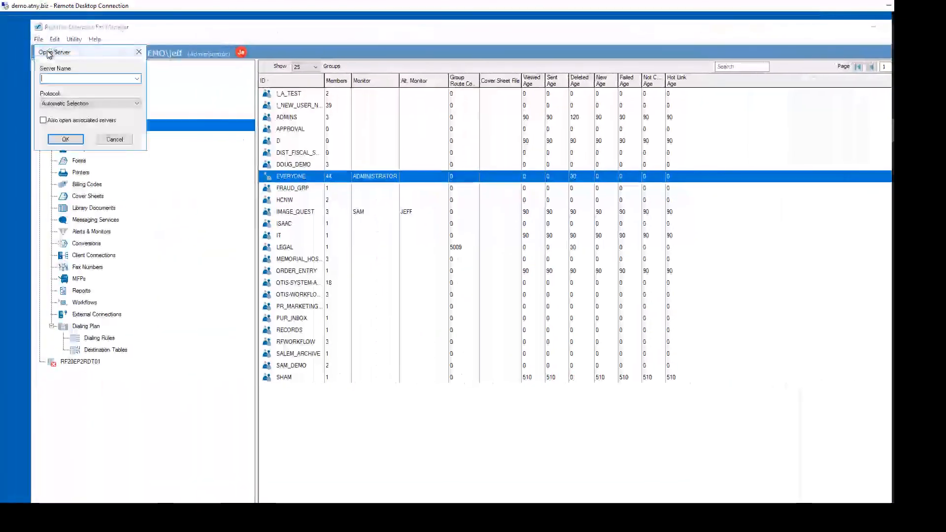
click(80, 109)
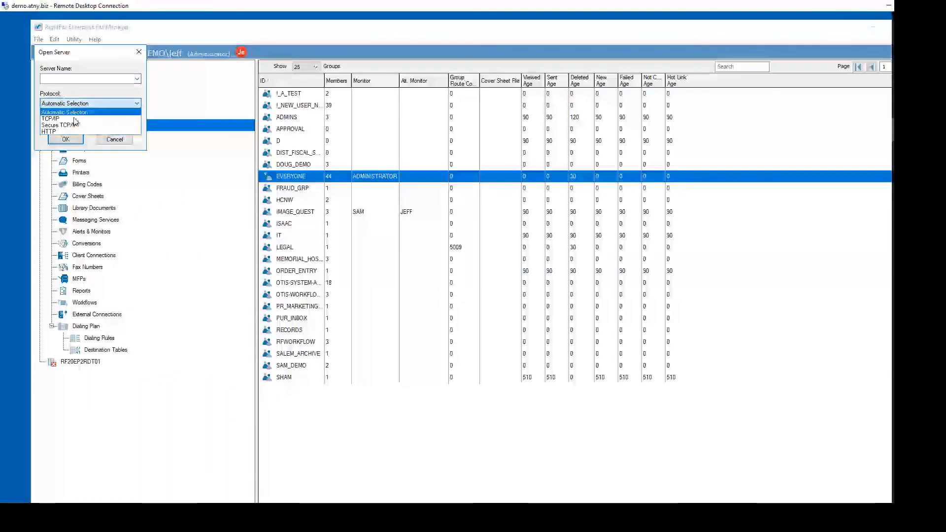
click(113, 143)
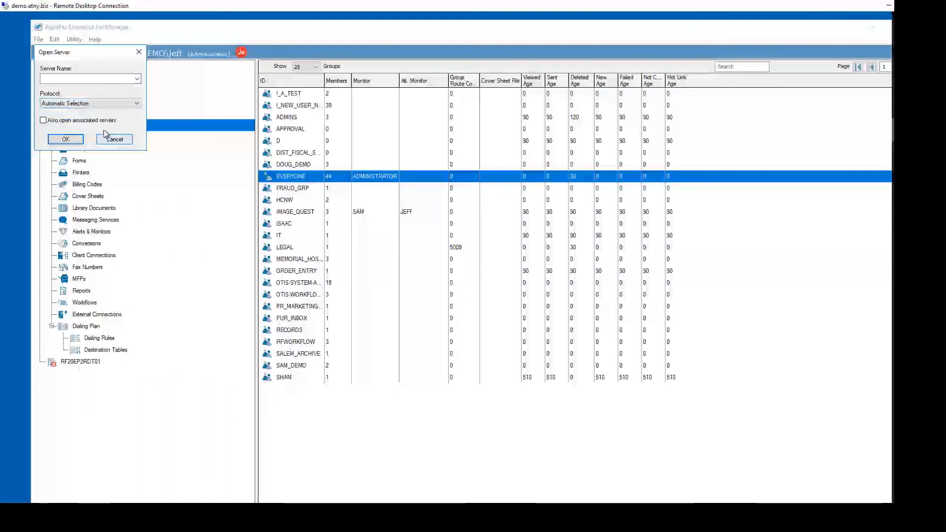
click(115, 140)
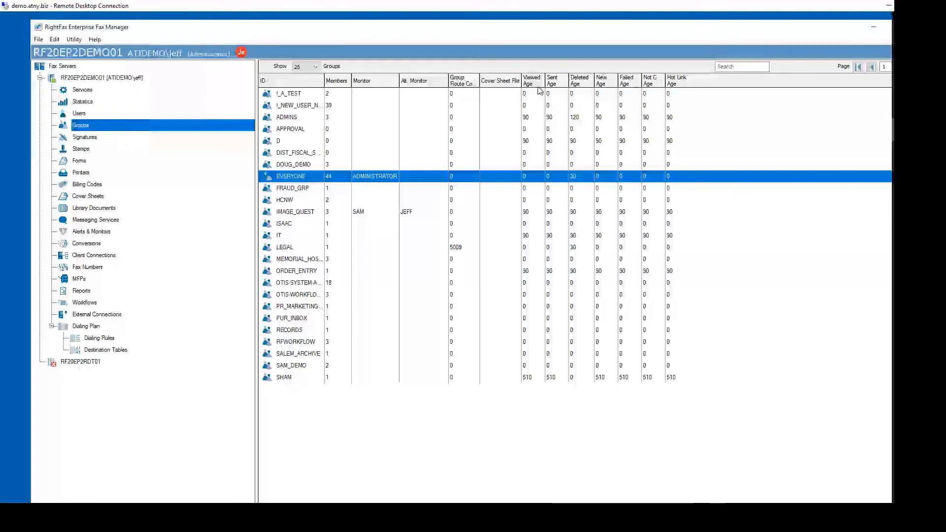
Step: View the server's Users list, then close Enterprise Fax Manager
click(78, 114)
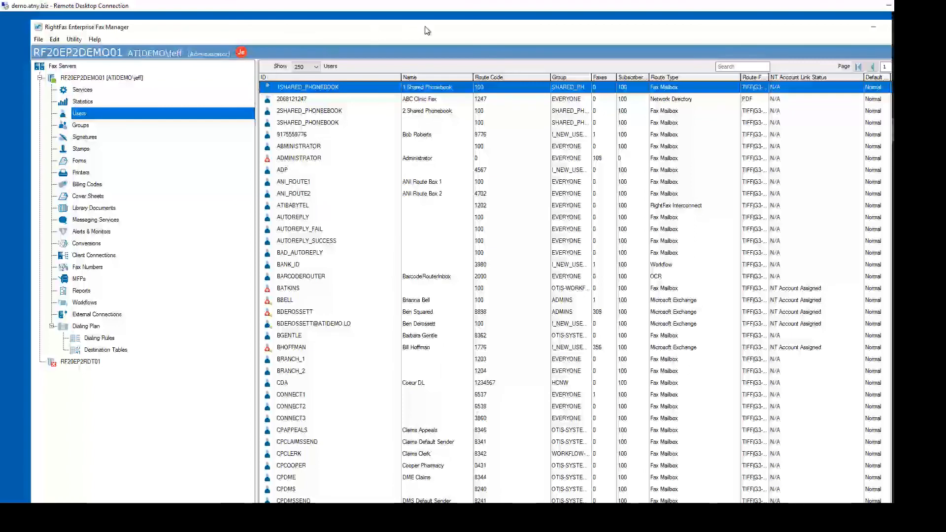
drag(426, 28, 347, 27)
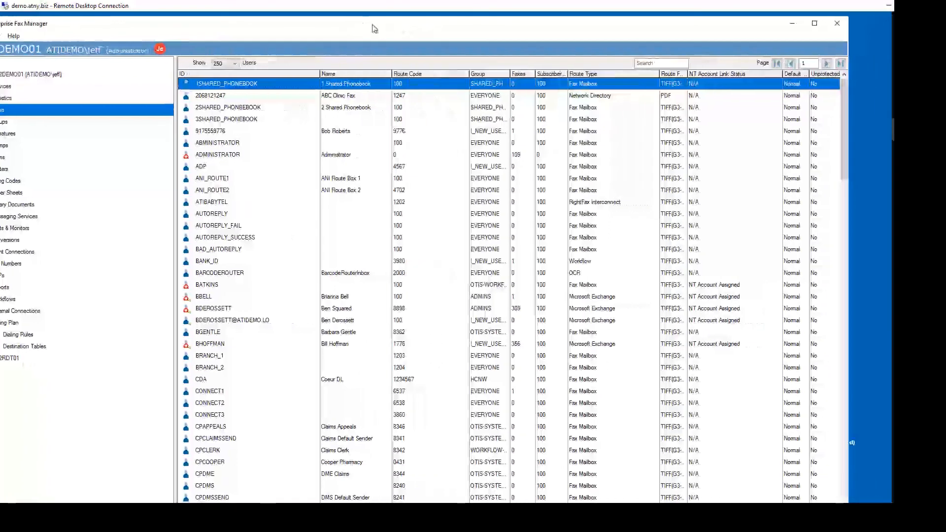
click(836, 23)
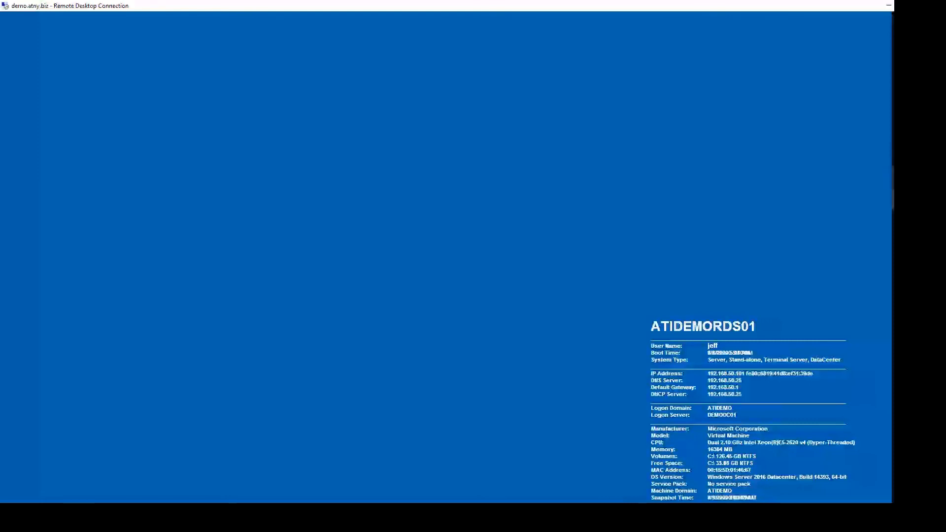
Step: Relaunch Enterprise Fax Manager and dismiss the database access error to reach RF20EP2DEMO01's configuration
mouse_move(907, 154)
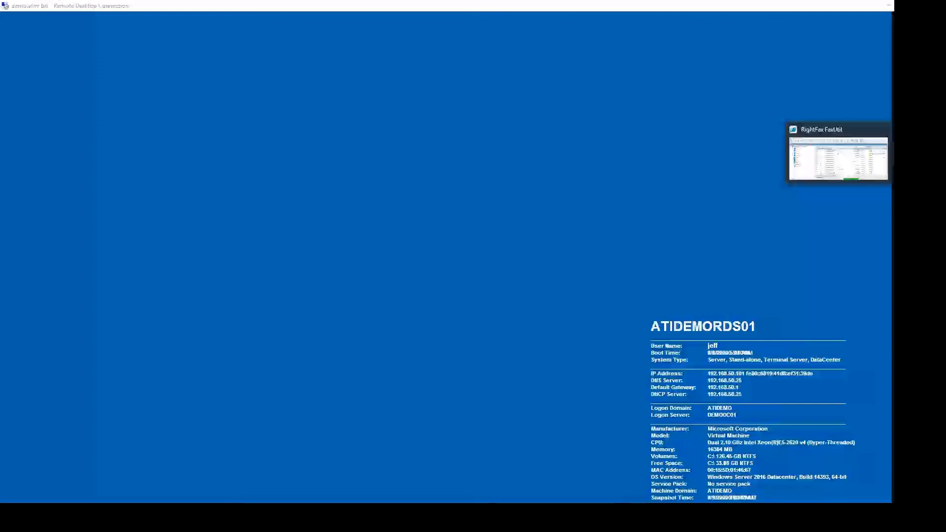
click(907, 130)
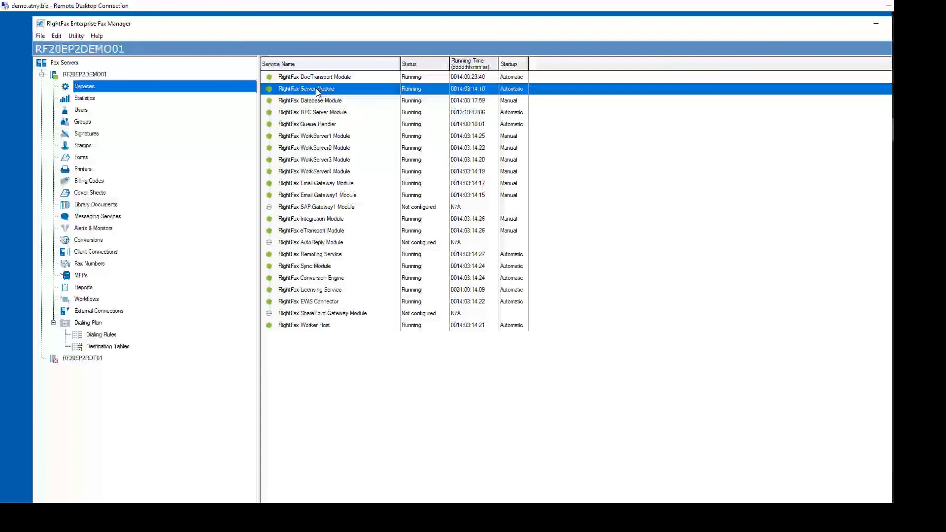
click(362, 321)
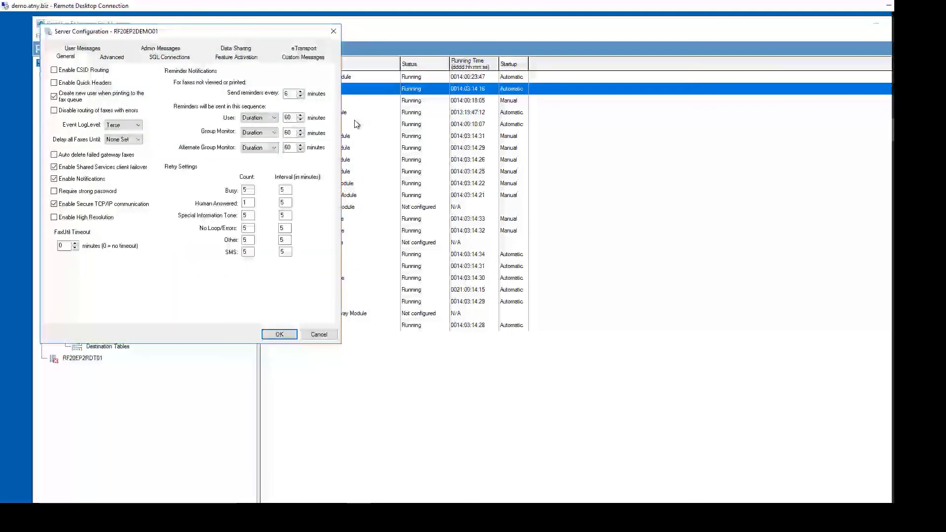
click(63, 247)
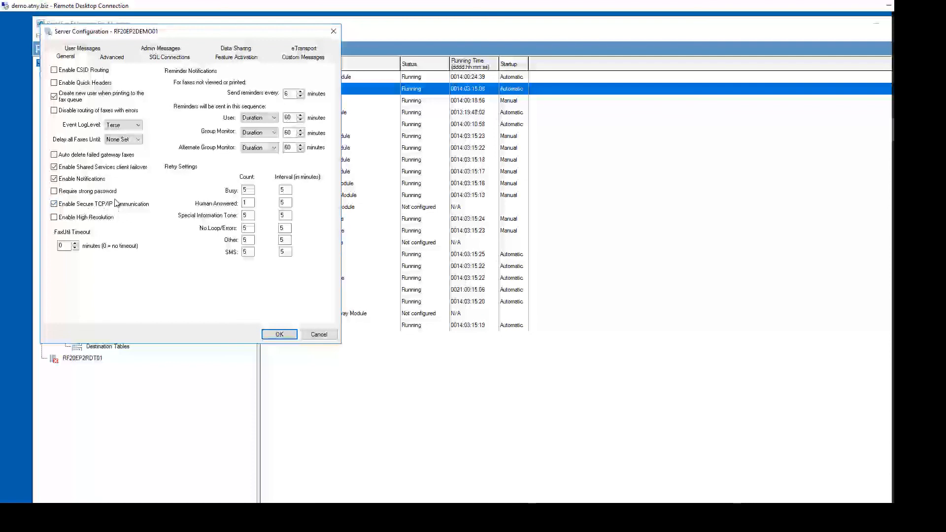
Step: Show the Admin Messages tab with disk space, DocTransport and heartbeat alert texts
click(172, 50)
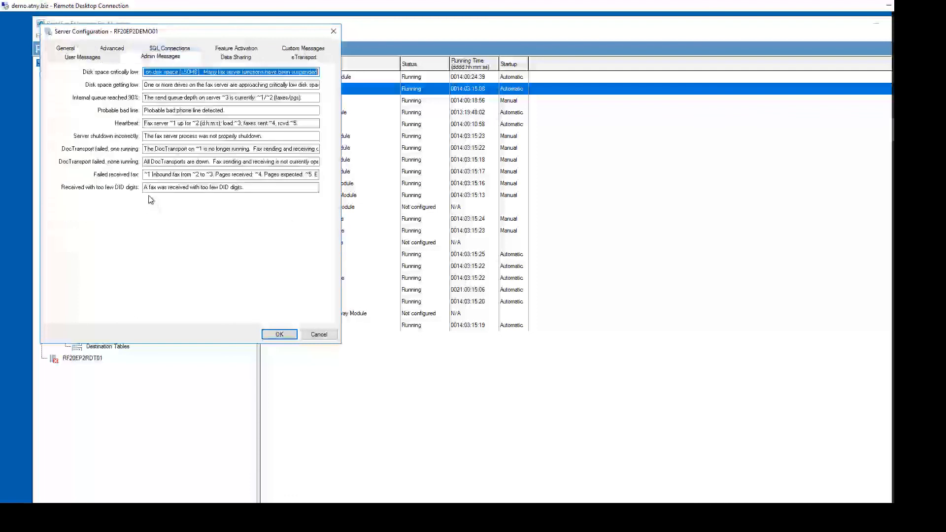